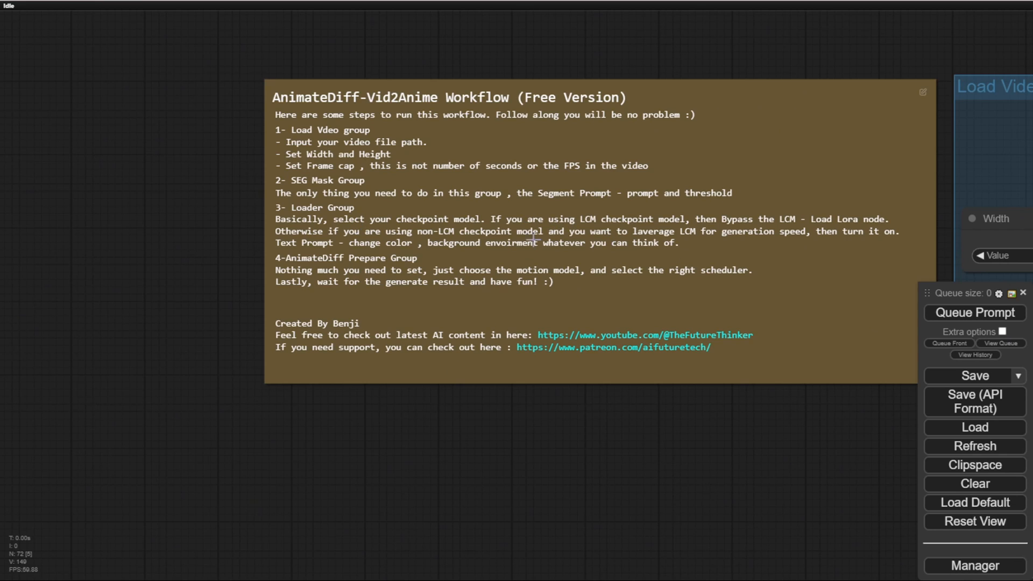
# Step: Examine the workflow's instruction note, the layout of its node groups and the Load Video settings
pyautogui.scroll(-6, 694, 430)
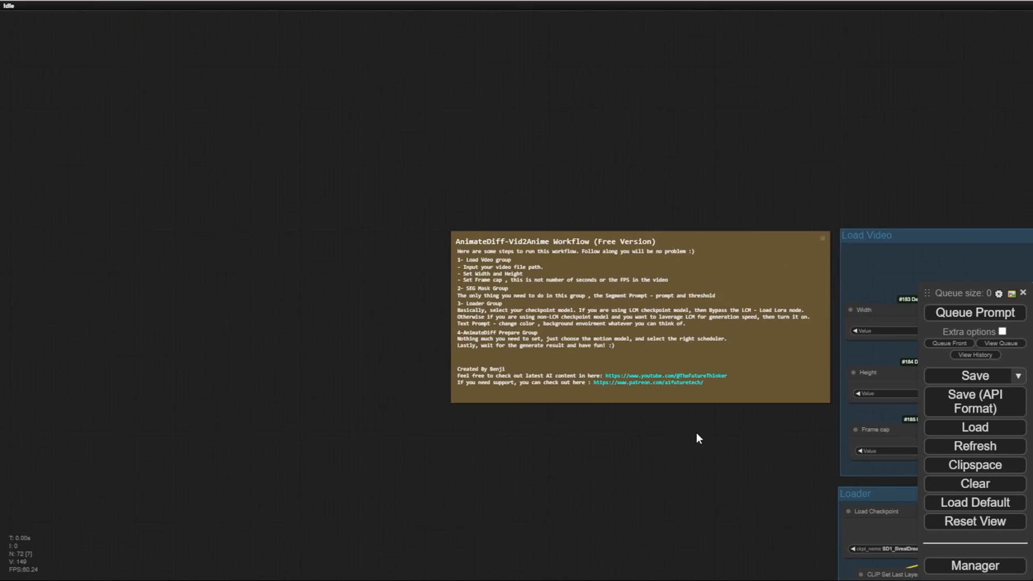
pyautogui.moveTo(696, 433); pyautogui.dragTo(366, 324)
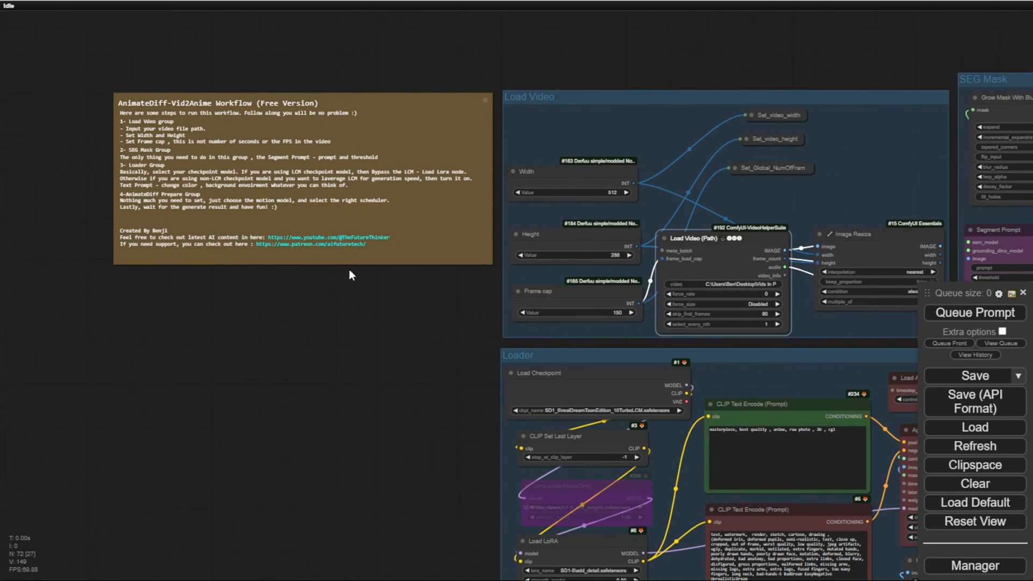
pyautogui.scroll(3, 349, 269)
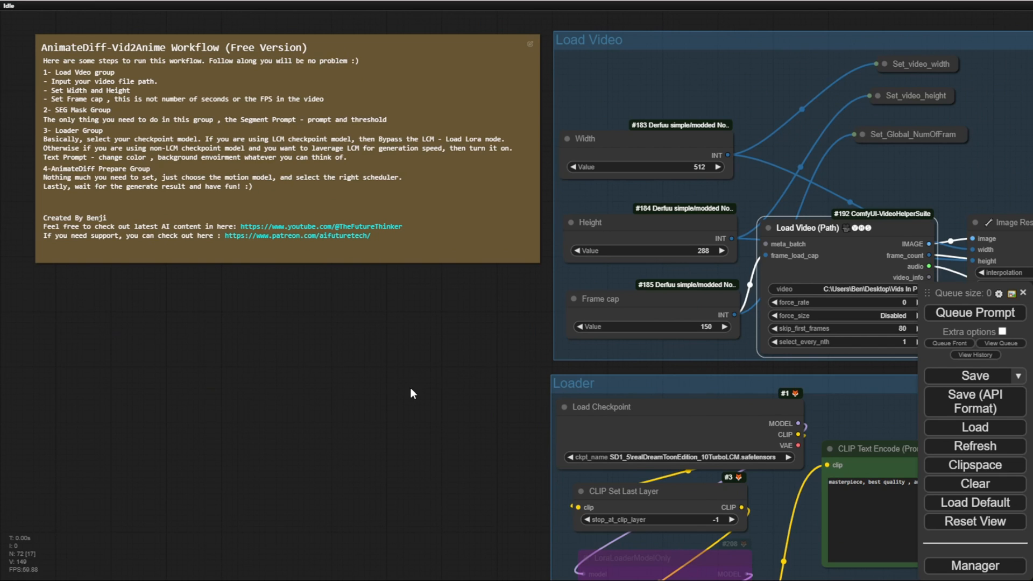
pyautogui.scroll(-3, 410, 387)
pyautogui.moveTo(409, 387); pyautogui.dragTo(202, 308)
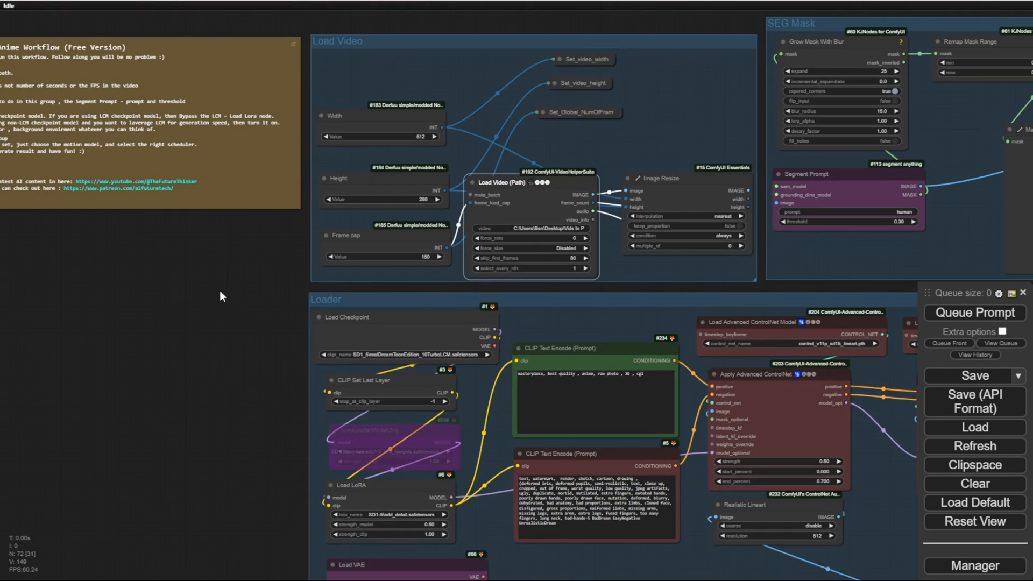
pyautogui.scroll(-6, 369, 272)
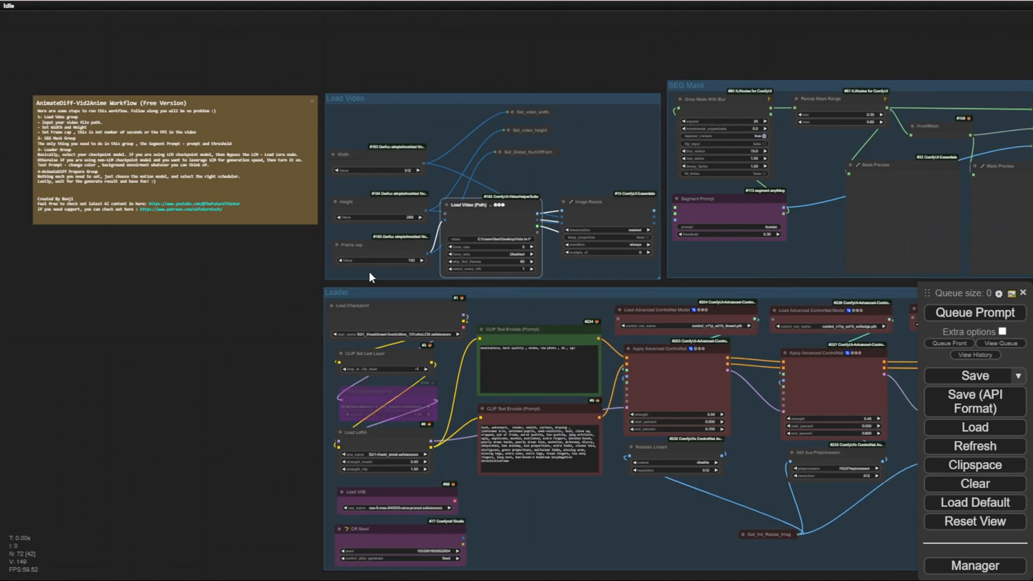
pyautogui.moveTo(662, 91); pyautogui.dragTo(619, 1)
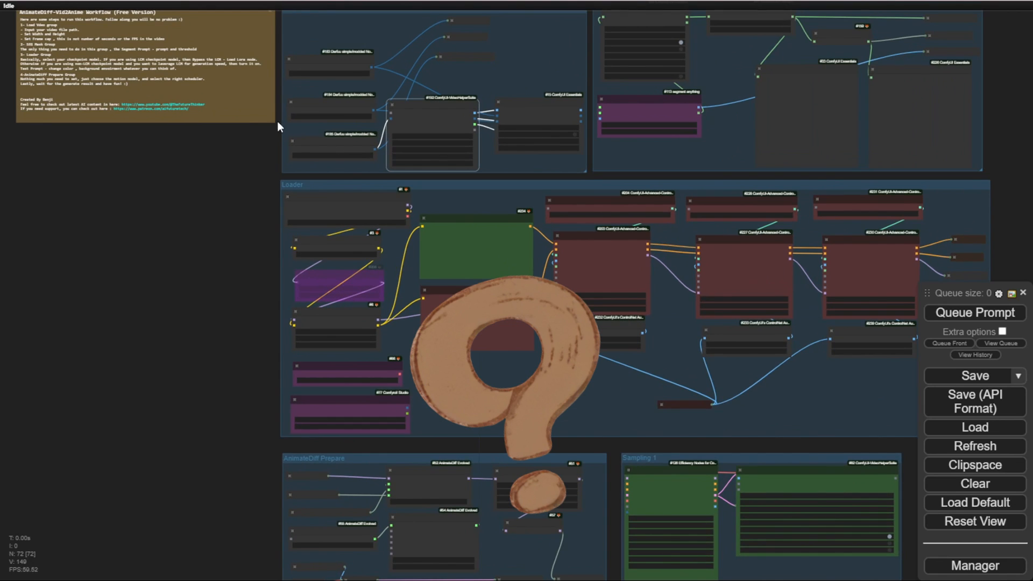
pyautogui.scroll(8, 278, 128)
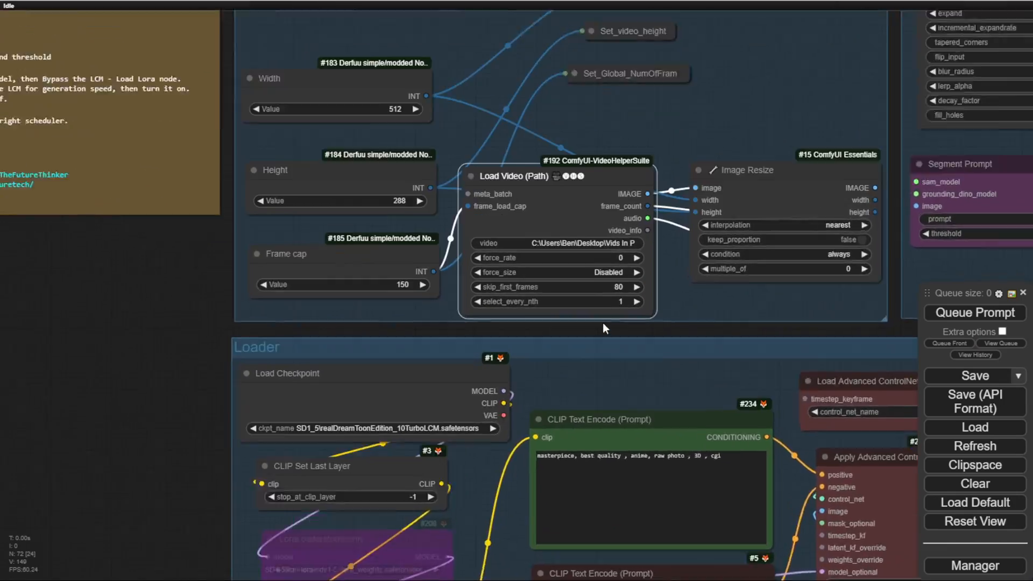
pyautogui.scroll(4, 602, 325)
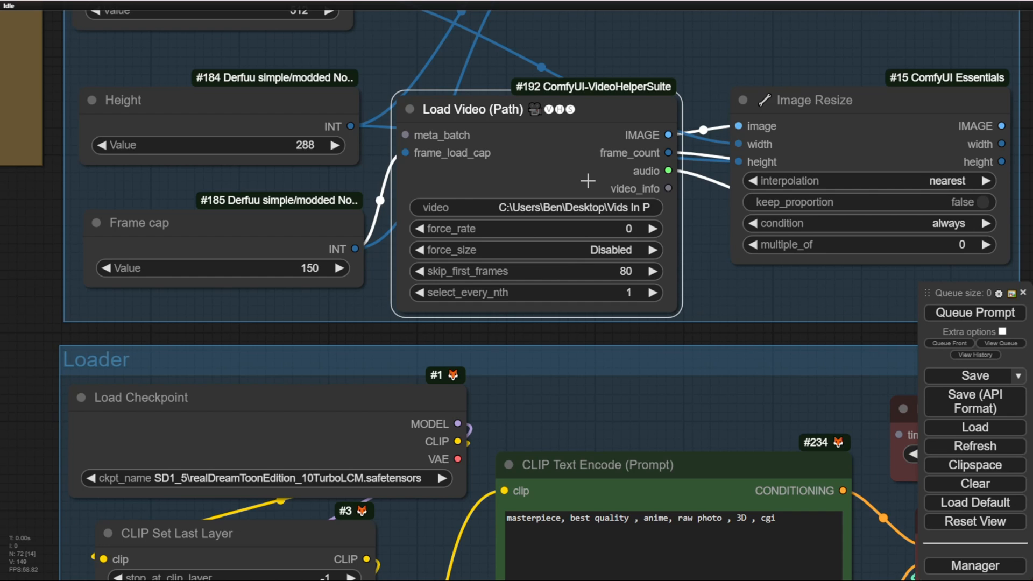
pyautogui.scroll(-3, 587, 180)
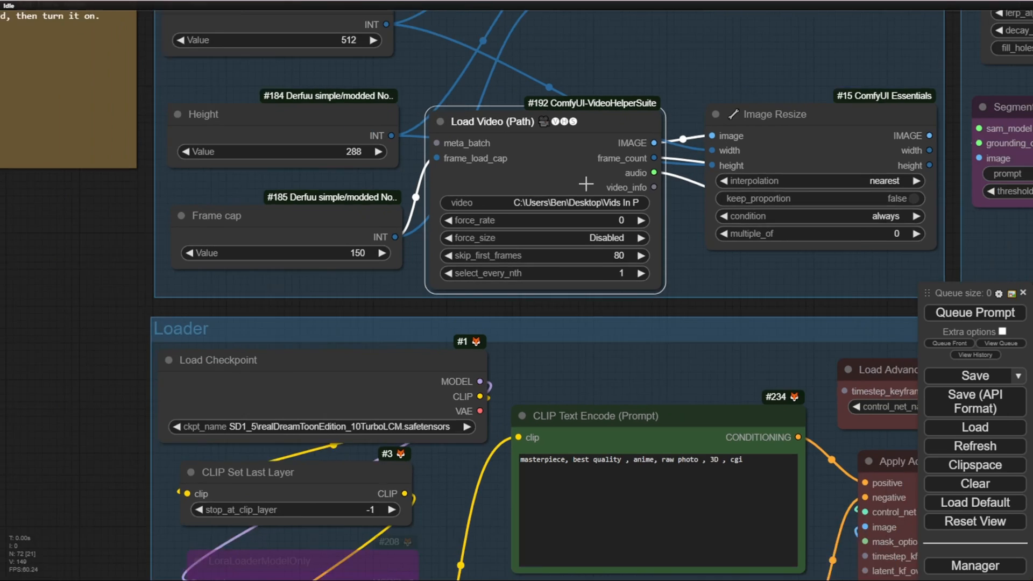
# Step: Add a Load Image node on the empty canvas below the note and select the image 00010-1125834325.png
pyautogui.moveTo(385, 291); pyautogui.dragTo(653, 348)
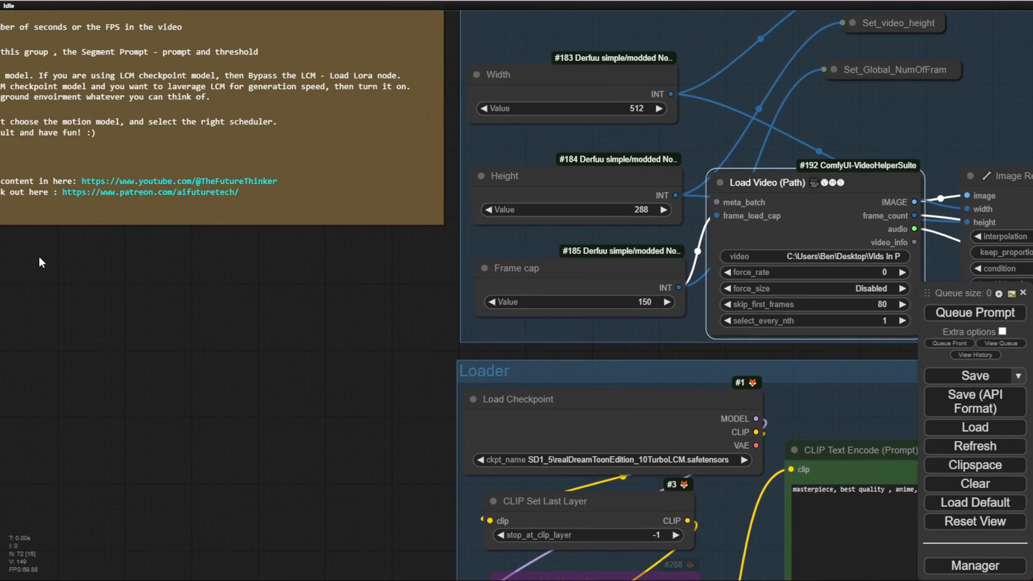
pyautogui.click(39, 258)
pyautogui.doubleClick(192, 266)
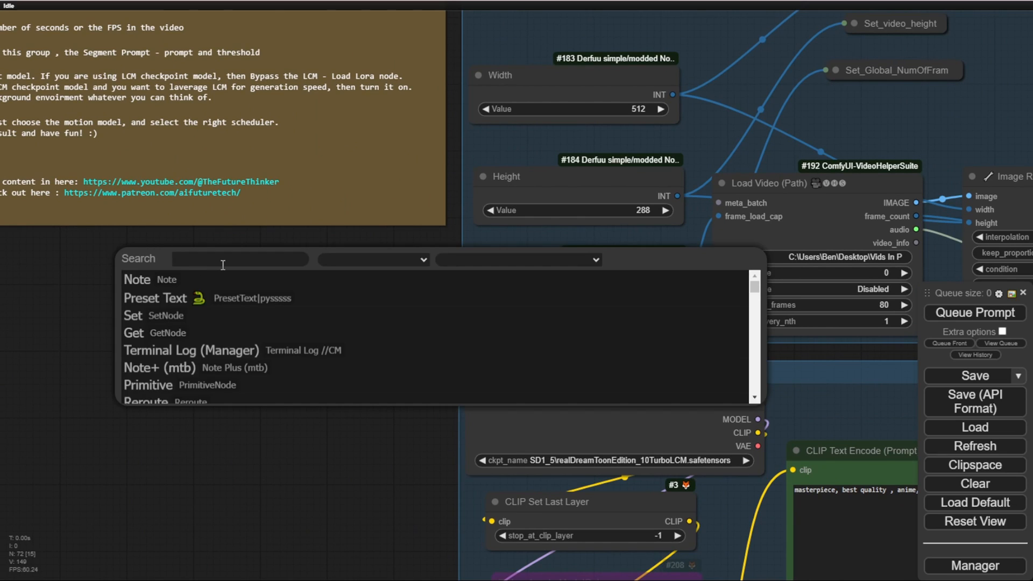
pyautogui.write('load')
pyautogui.press('Down')
pyautogui.press('Down')
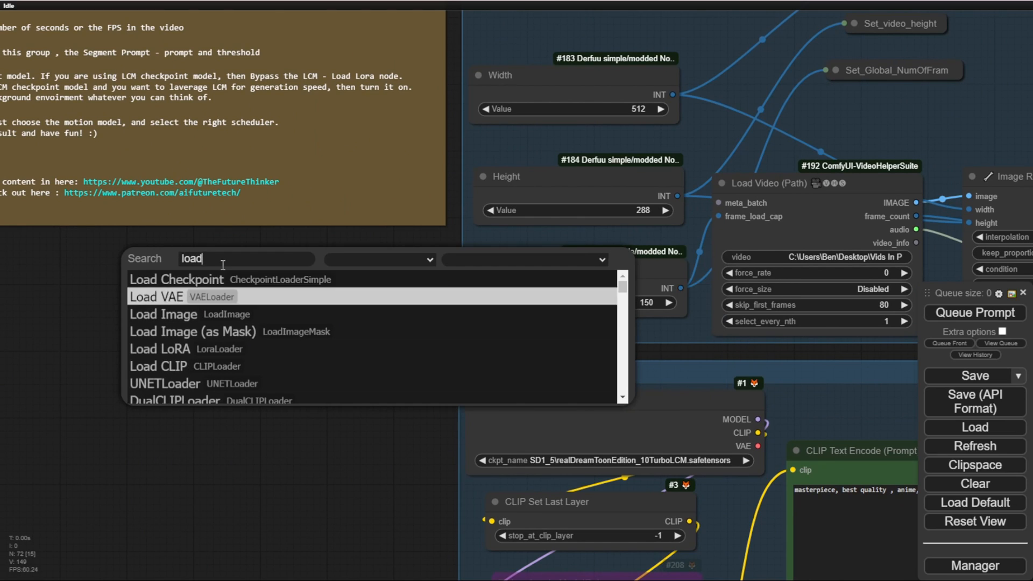
pyautogui.press('Return')
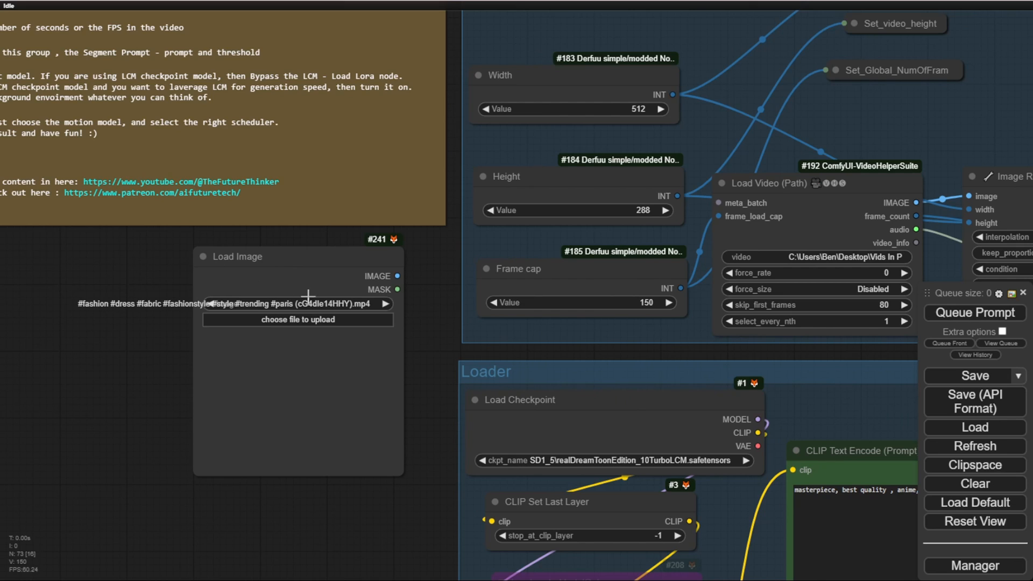
pyautogui.click(387, 304)
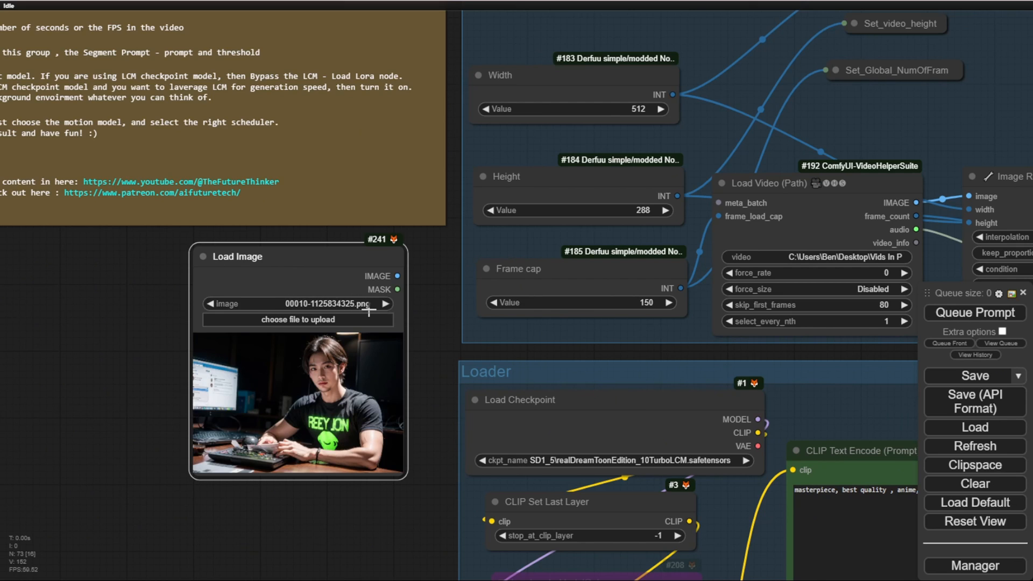
# Step: Delete the Load Image node from below the instruction note
pyautogui.scroll(4, 262, 327)
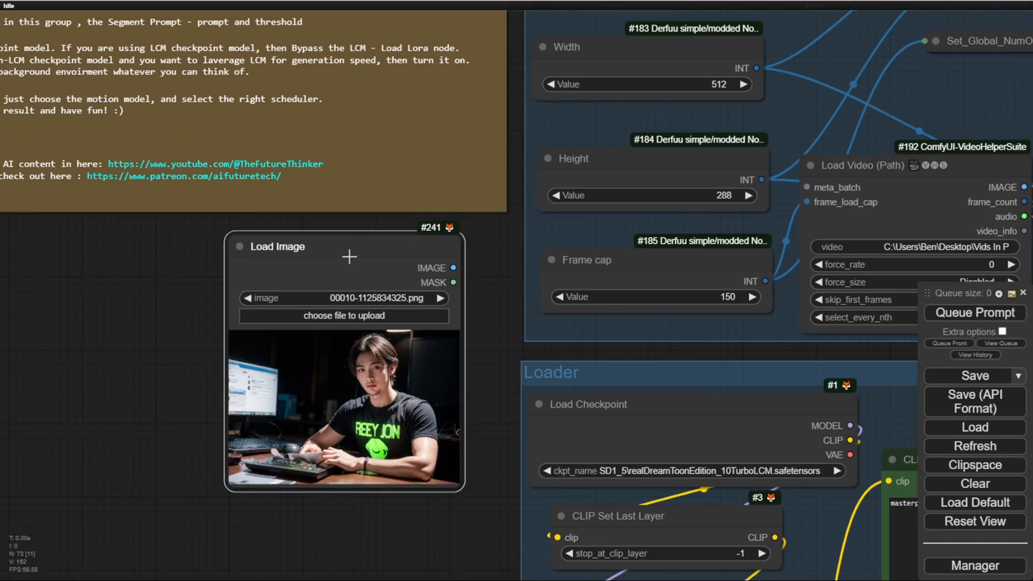
pyautogui.press('Delete')
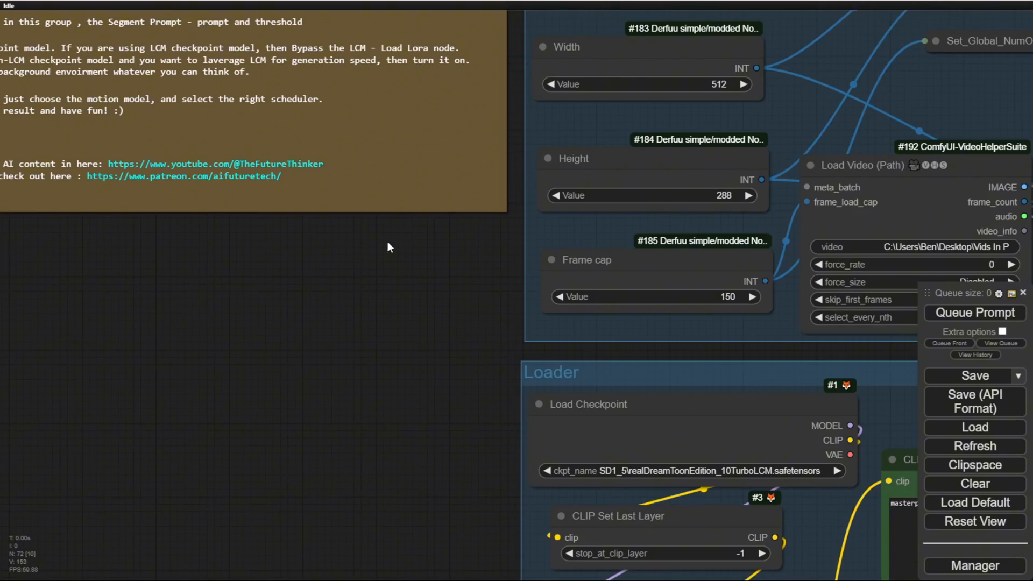
# Step: Open the video file path of the Load Video (Path) node, select the whole path and accept it
pyautogui.scroll(-2, 391, 253)
pyautogui.moveTo(395, 261); pyautogui.dragTo(274, 320)
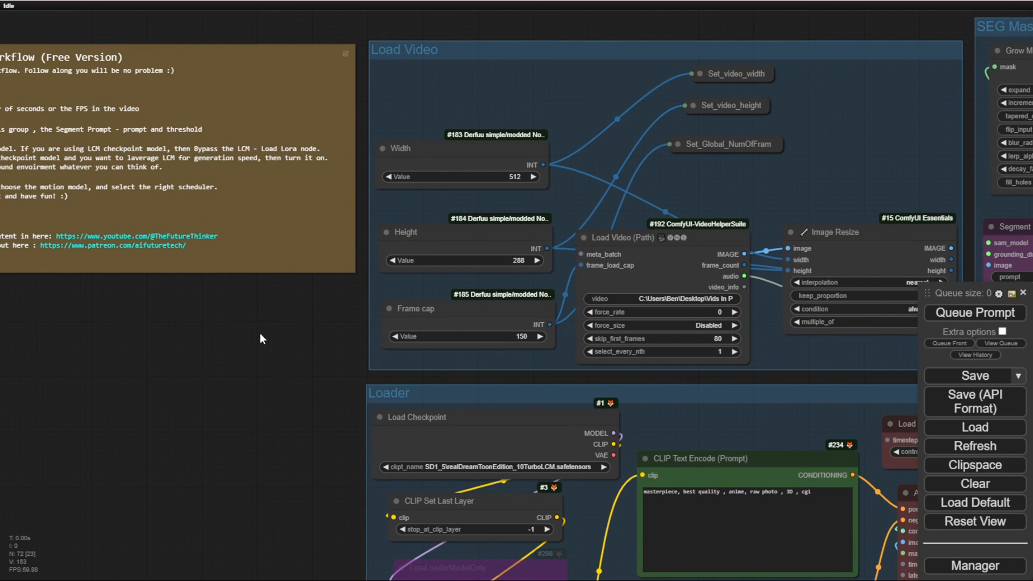
pyautogui.moveTo(260, 338); pyautogui.dragTo(124, 366)
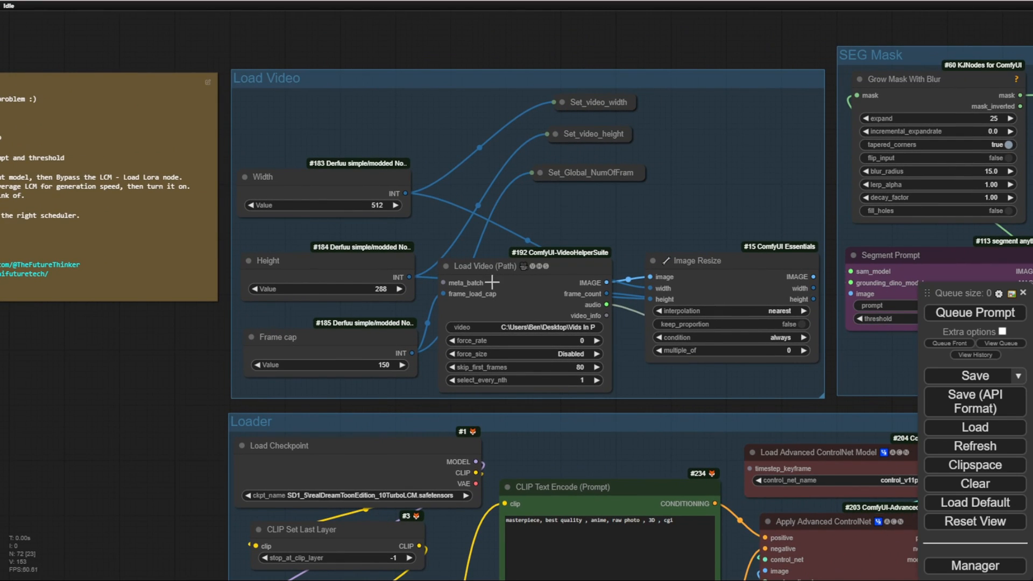
pyautogui.moveTo(585, 224); pyautogui.dragTo(537, 201)
pyautogui.scroll(3, 502, 232)
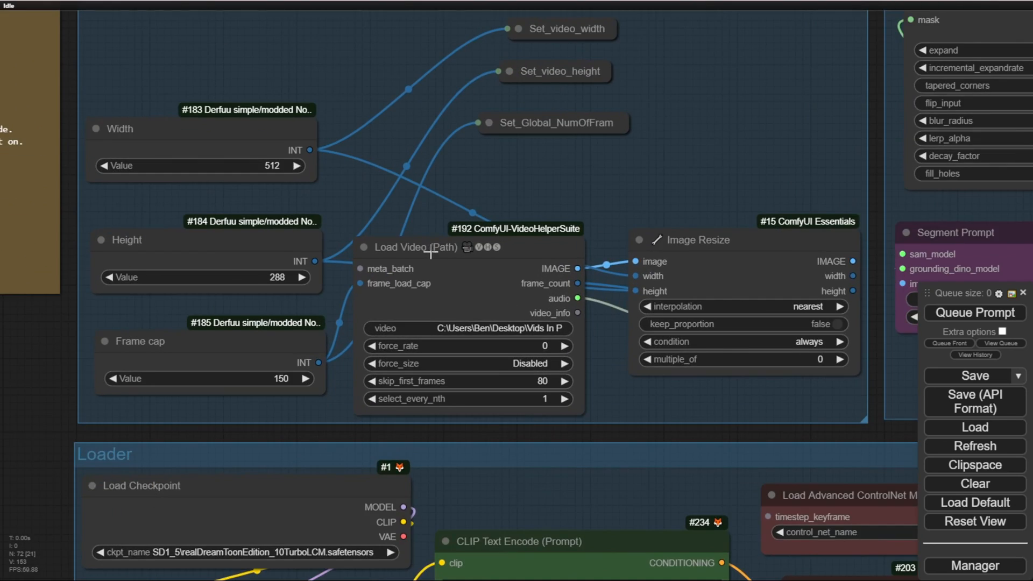
pyautogui.scroll(2, 430, 253)
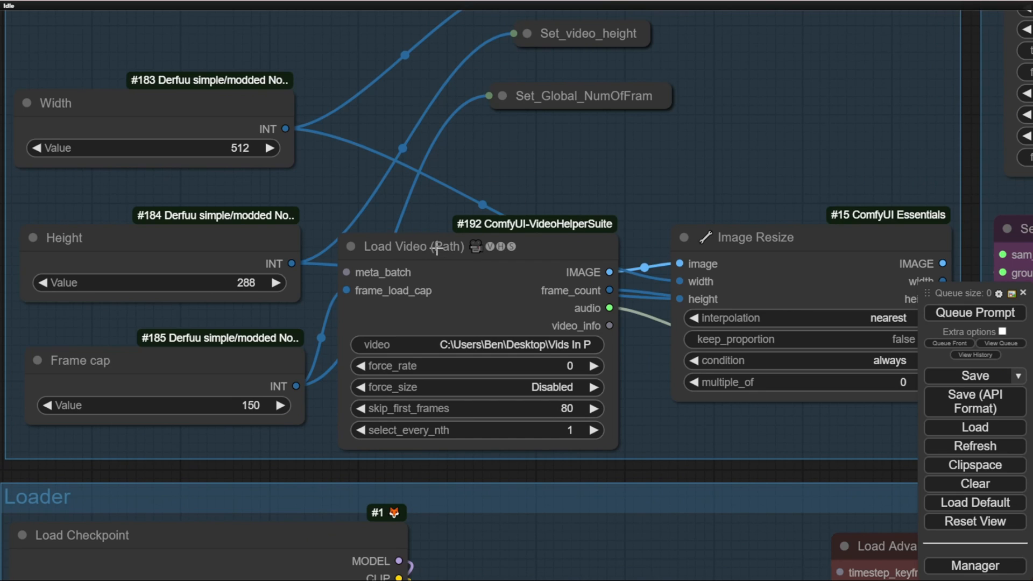
pyautogui.scroll(4, 457, 256)
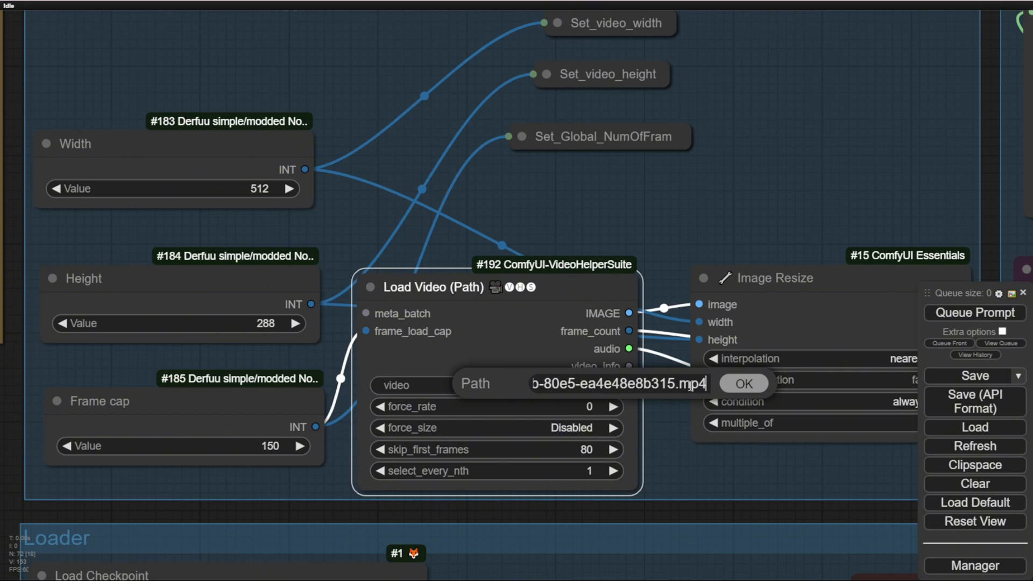
pyautogui.hotkey('ctrl', 'a')
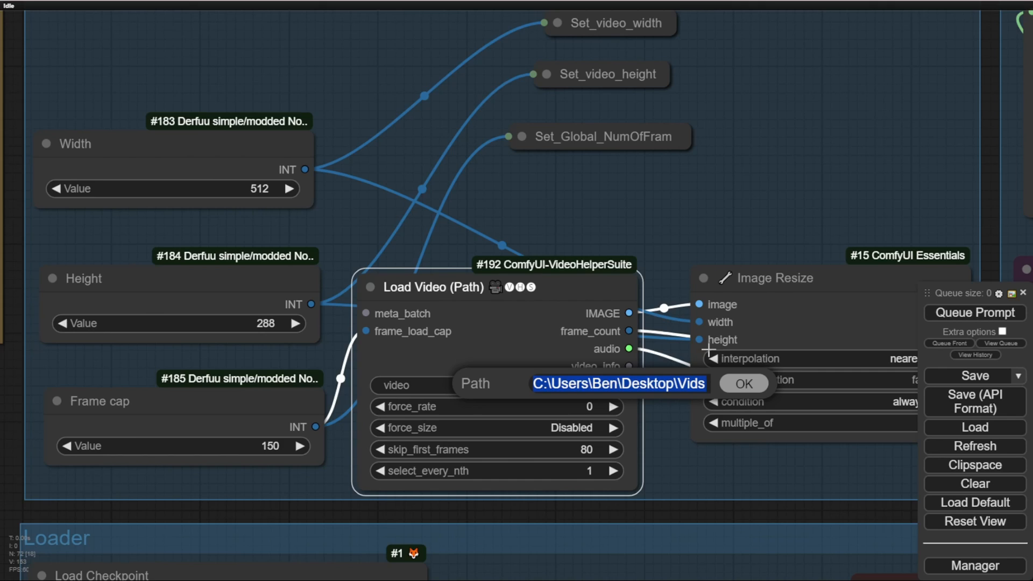
pyautogui.click(740, 387)
# Step: Examine the SEG Mask group's segment prompt and mask settings
pyautogui.scroll(-3, 627, 38)
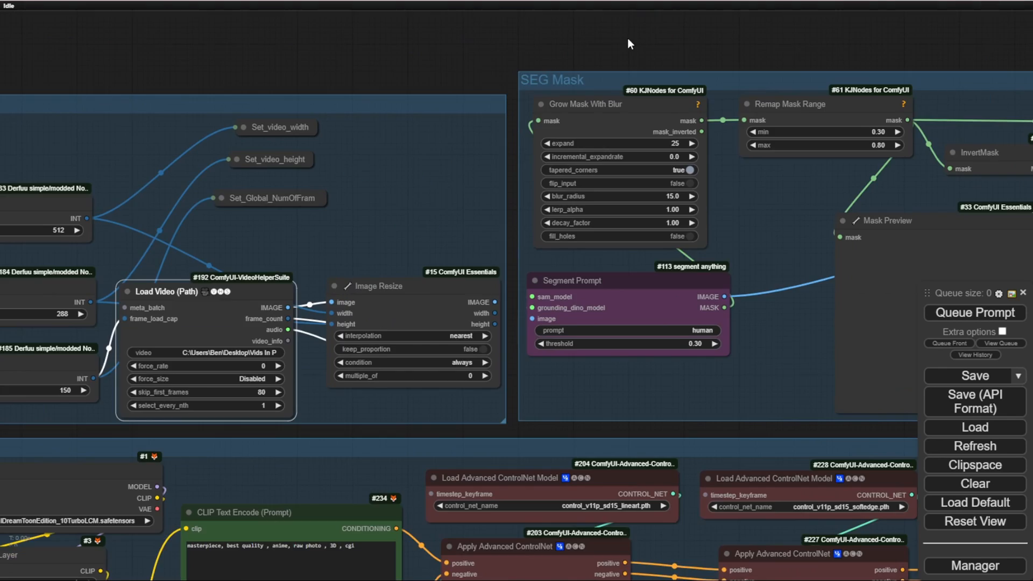
pyautogui.scroll(3, 457, 67)
pyautogui.moveTo(458, 66); pyautogui.dragTo(283, 61)
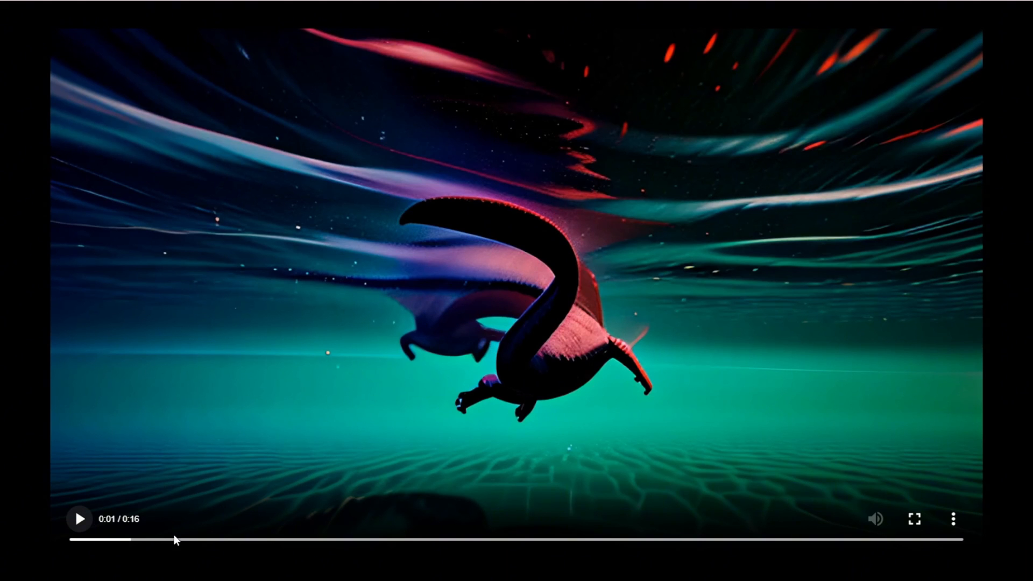
# Step: Play the underwater creature video briefly and pause it
pyautogui.click(89, 528)
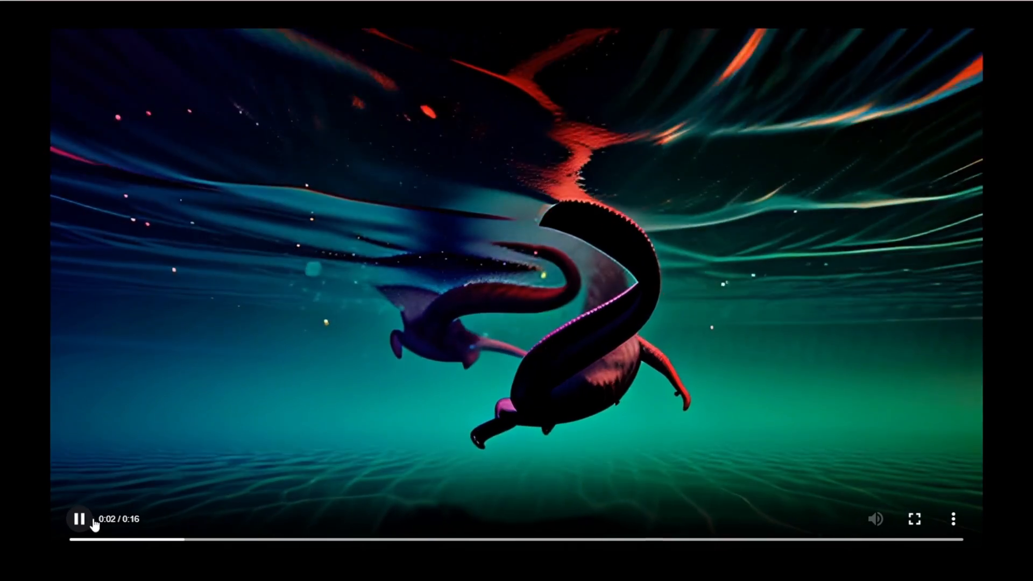
pyautogui.click(78, 530)
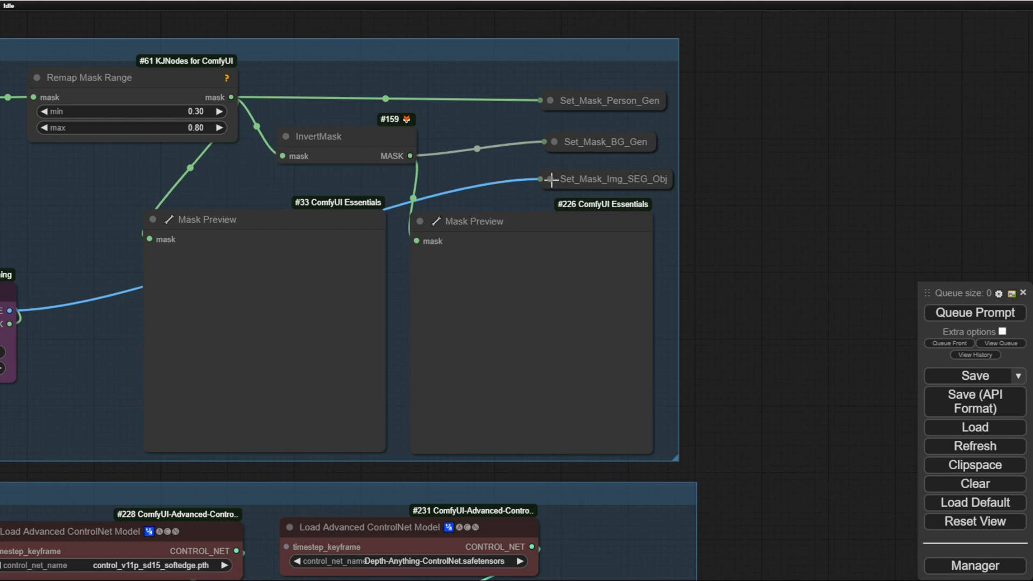
# Step: Expand the Set_Mask_Img_SEG_Obj node in the SEG Mask group to inspect it and collapse it again
pyautogui.click(550, 179)
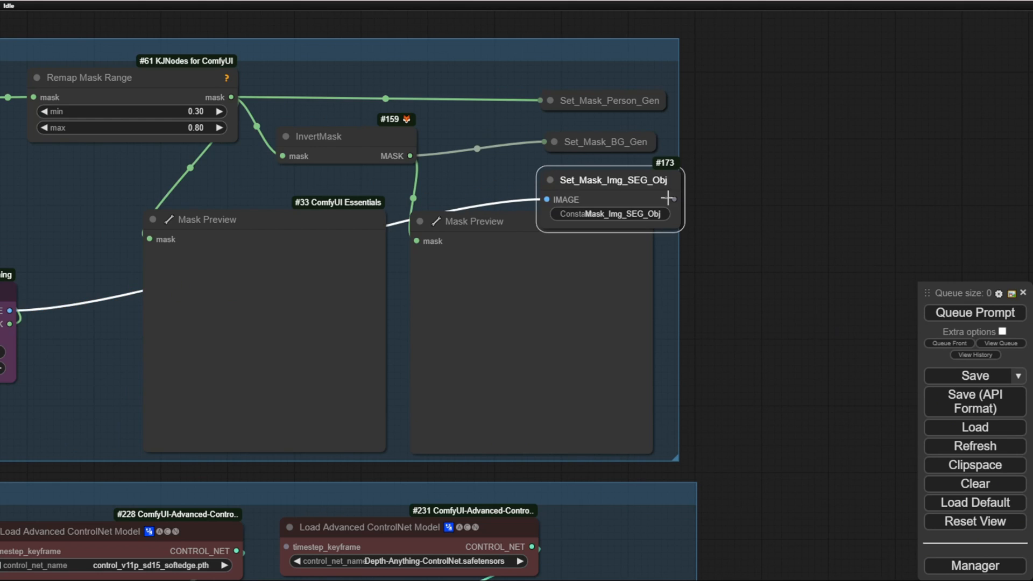
pyautogui.click(551, 180)
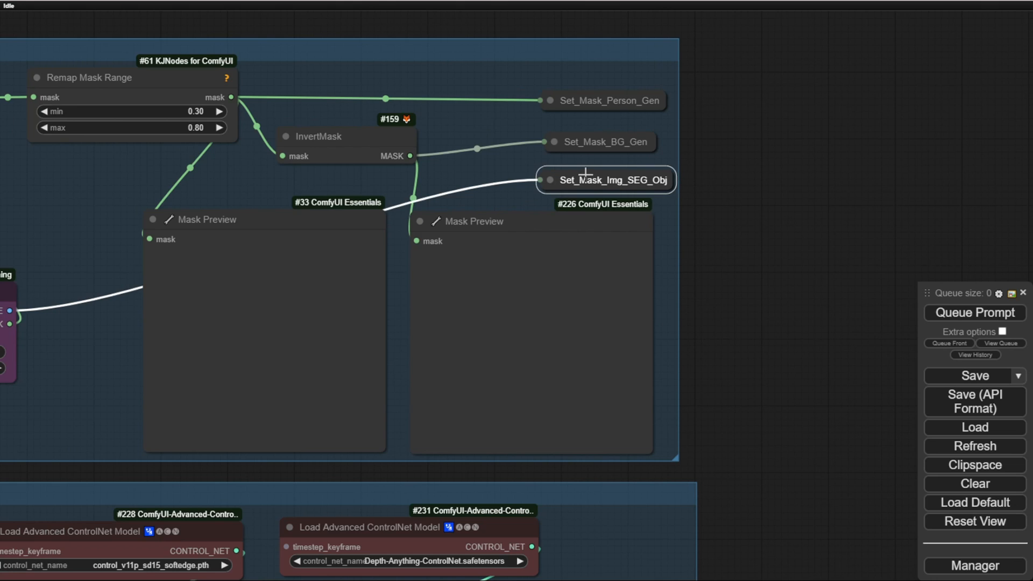
pyautogui.moveTo(574, 138); pyautogui.dragTo(575, 133)
# Step: Examine the Loader group, focusing on its checkpoint, CLIP layer and LoRA loader nodes
pyautogui.scroll(-7, 685, 207)
pyautogui.moveTo(741, 348); pyautogui.dragTo(882, 108)
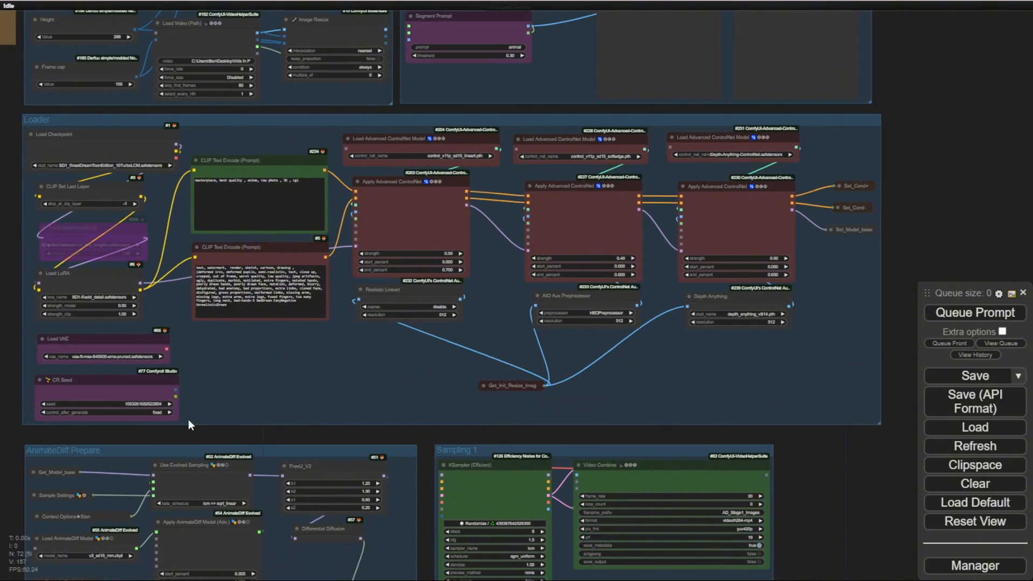
pyautogui.moveTo(227, 437); pyautogui.dragTo(357, 488)
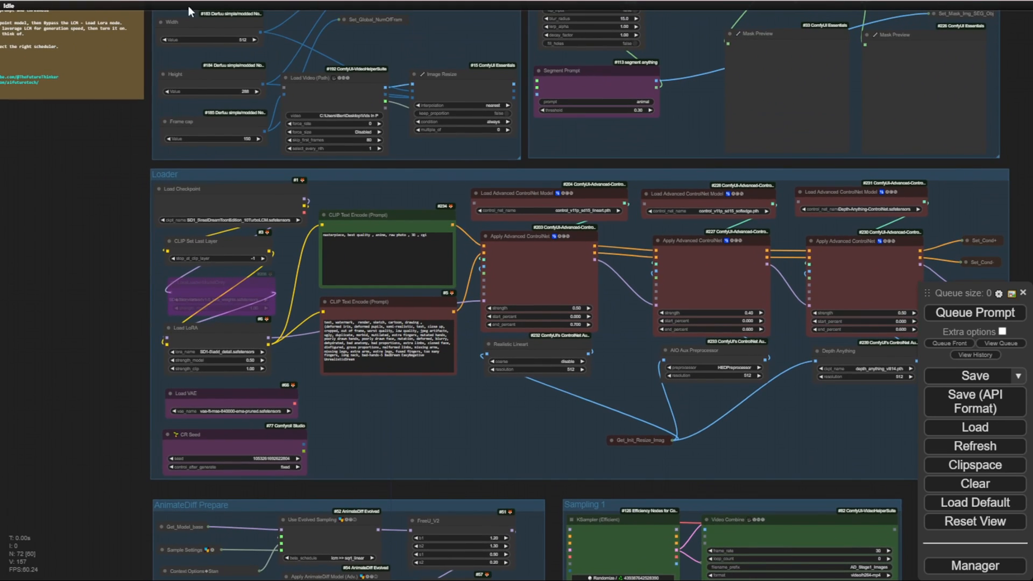
pyautogui.moveTo(80, 173); pyautogui.dragTo(82, 284)
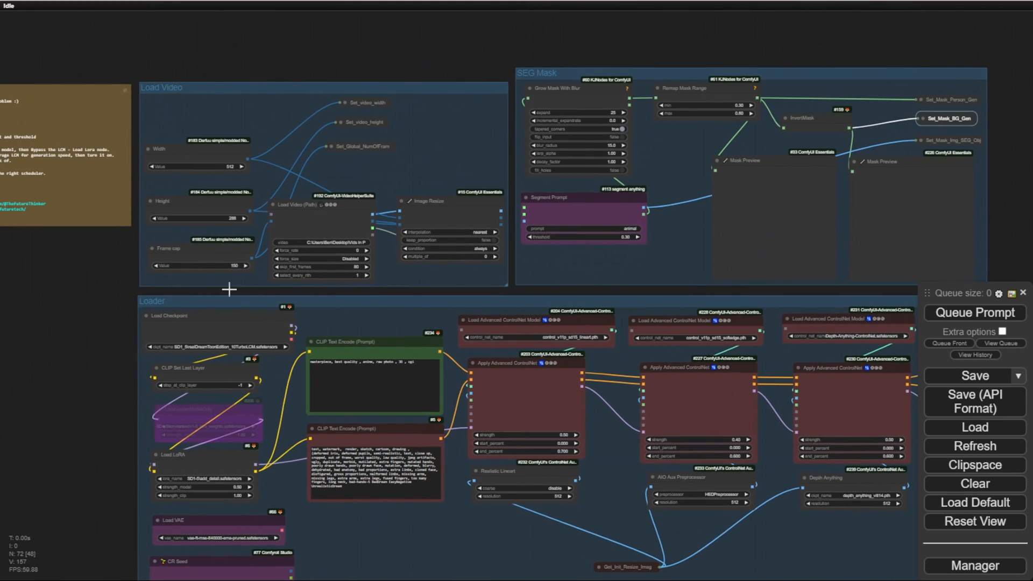
pyautogui.moveTo(80, 328); pyautogui.dragTo(103, 184)
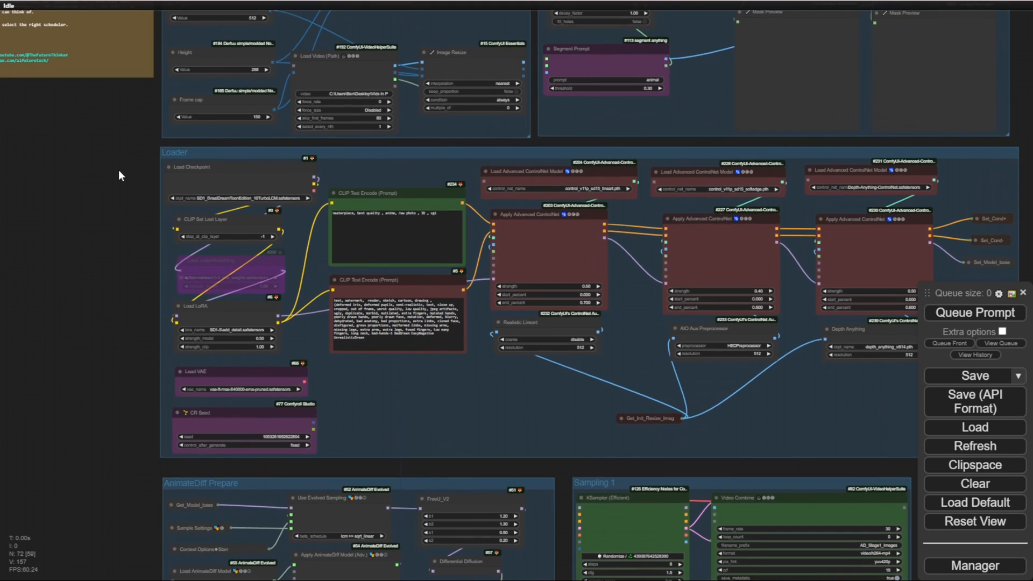
pyautogui.scroll(7, 119, 169)
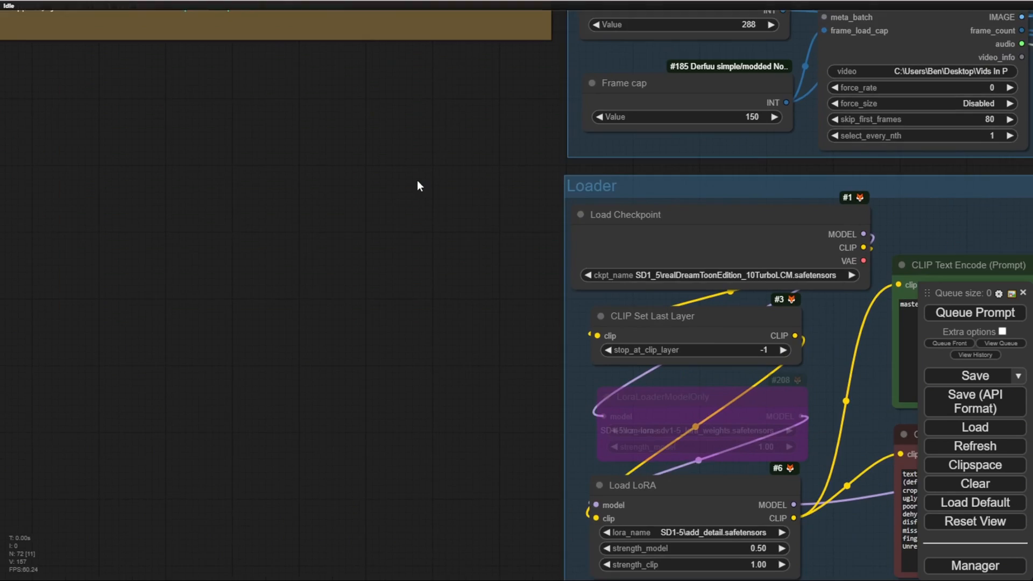
pyautogui.moveTo(418, 180); pyautogui.dragTo(239, 161)
pyautogui.scroll(3, 557, 267)
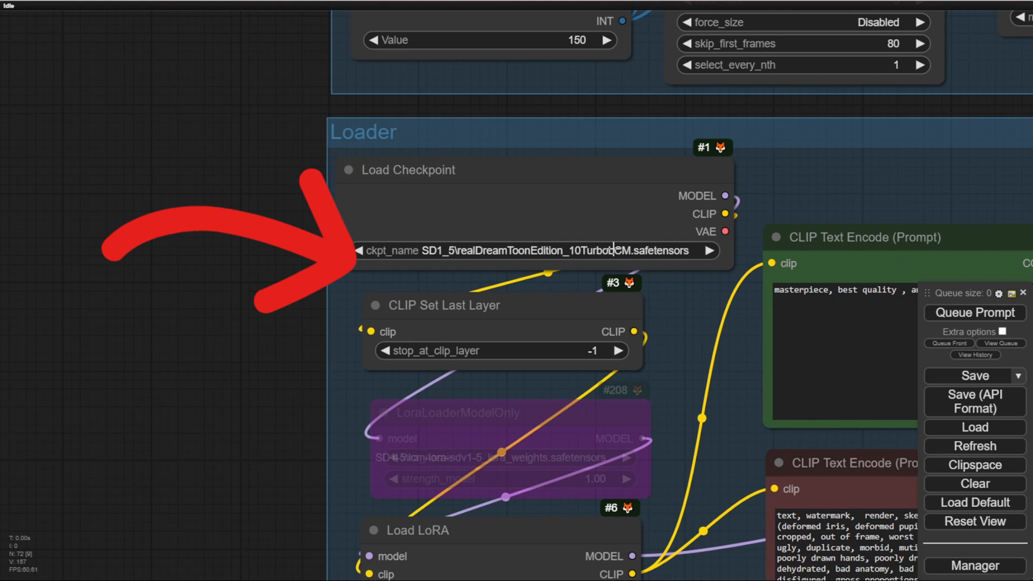
pyautogui.moveTo(251, 411); pyautogui.dragTo(242, 338)
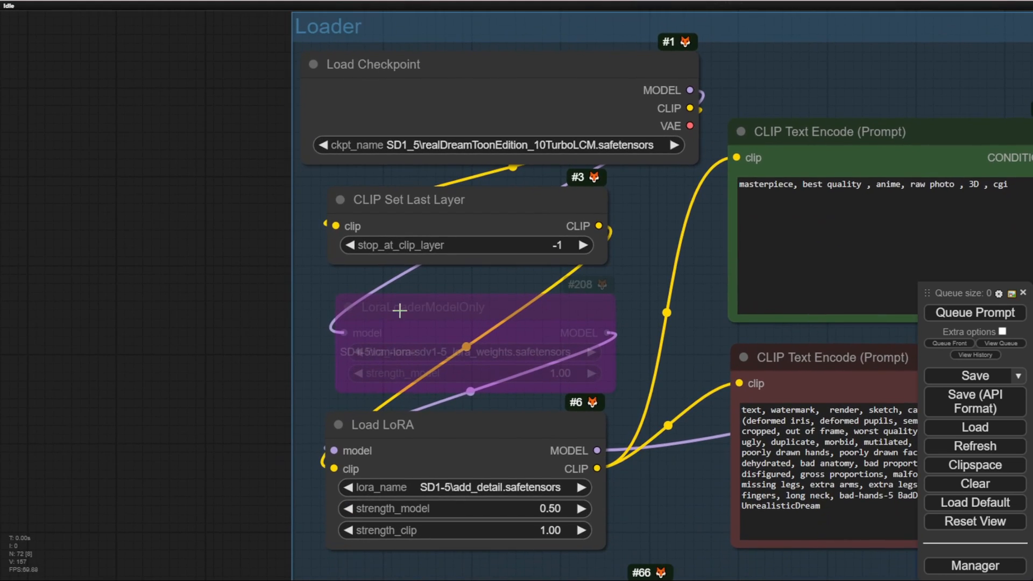
# Step: Widen the LoraLoaderModelOnly node in the Loader group and turn off its bypass
pyautogui.click(404, 307)
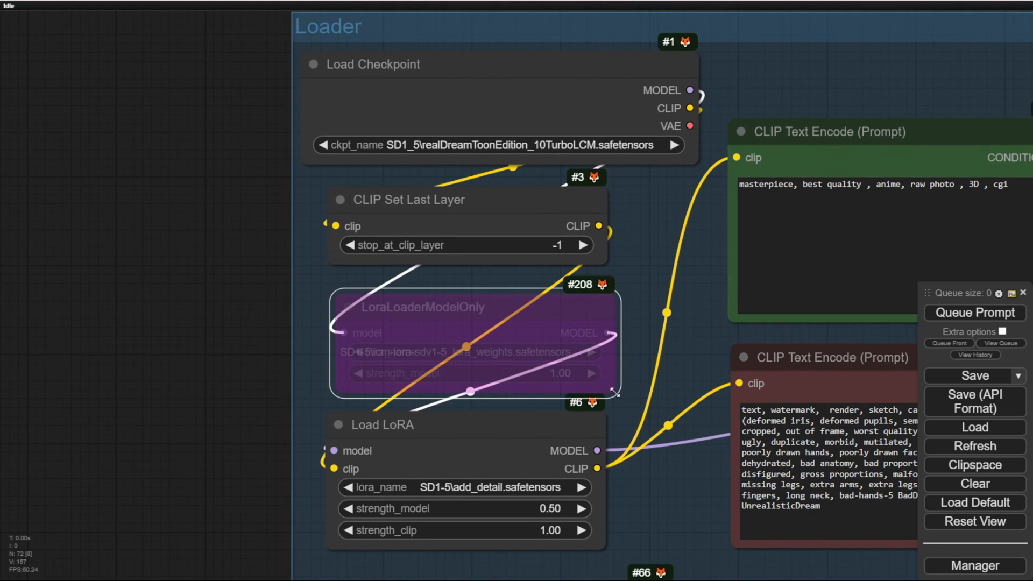
pyautogui.moveTo(612, 389); pyautogui.dragTo(700, 389)
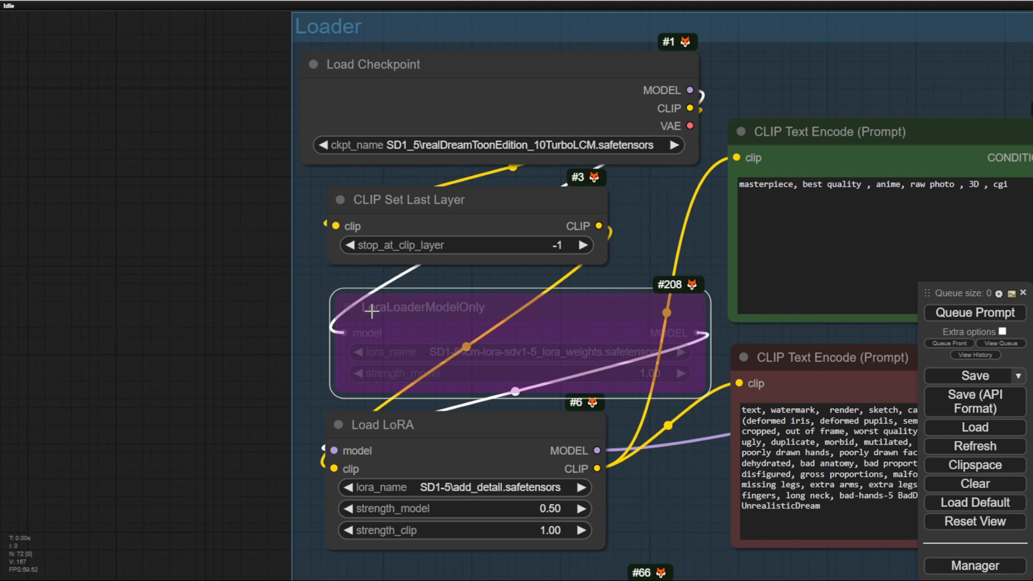
pyautogui.rightClick(573, 315)
pyautogui.click(592, 415)
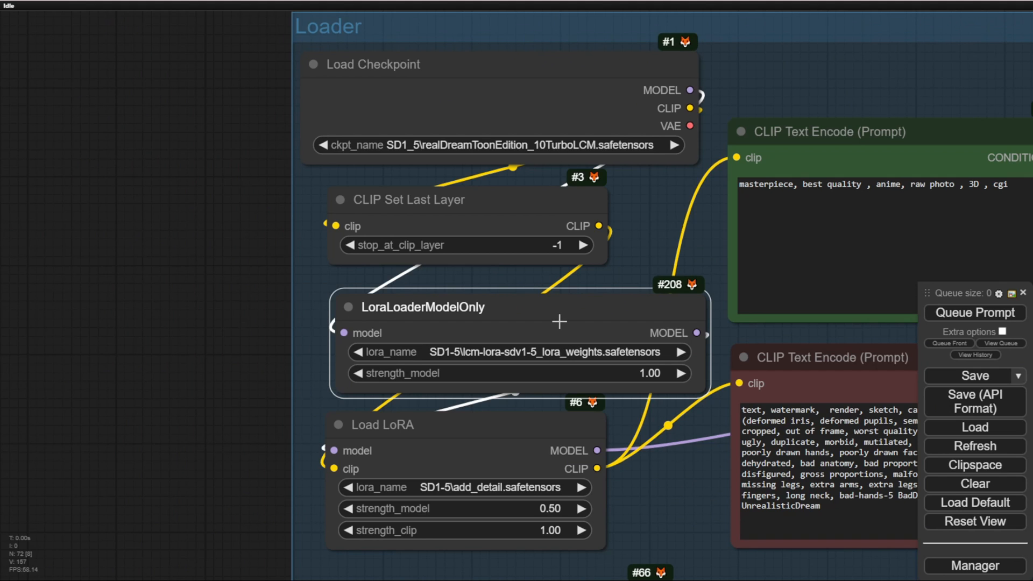
# Step: Check the Load Checkpoint model name and bypass the LoraLoaderModelOnly node again
pyautogui.moveTo(655, 183); pyautogui.dragTo(708, 366)
pyautogui.scroll(6, 646, 339)
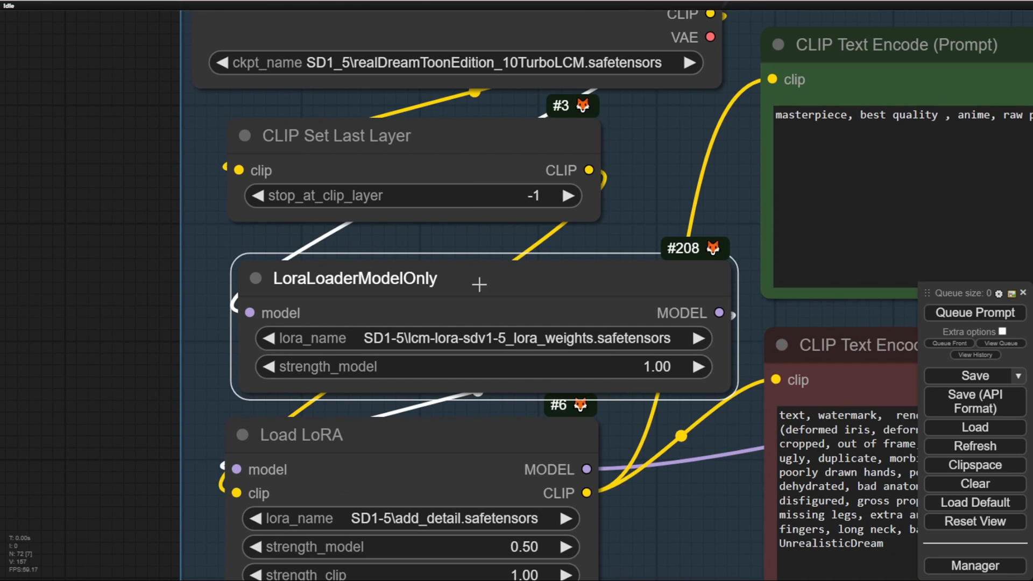
pyautogui.rightClick(479, 284)
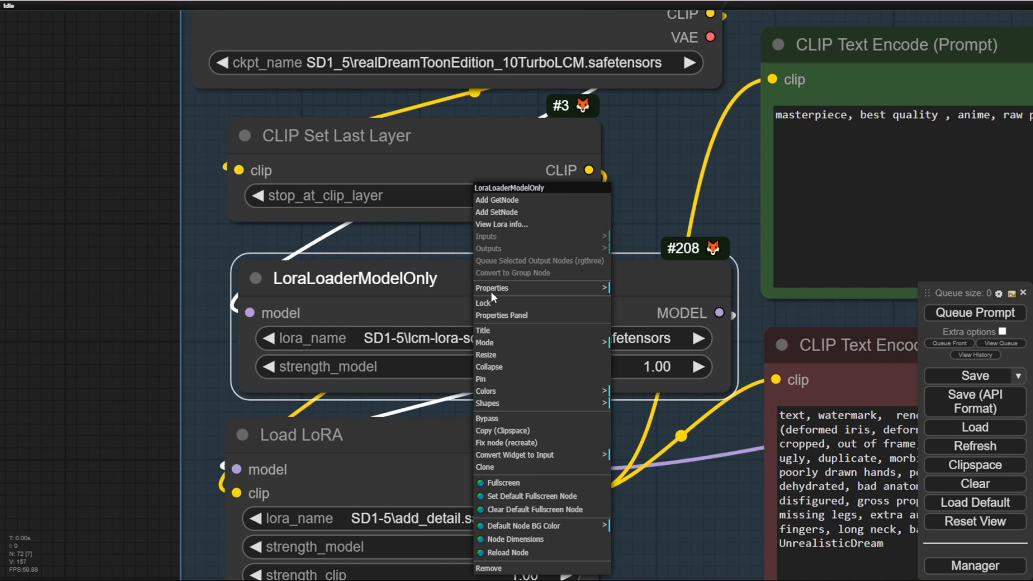
pyautogui.click(503, 428)
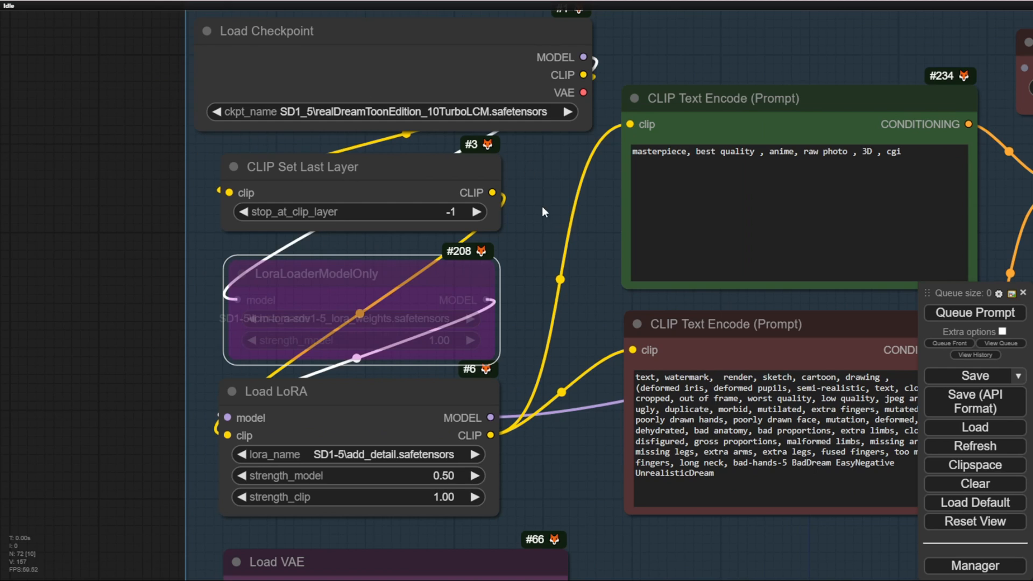
# Step: Append ", blonde hair , (blue shirt) , (black mini skirt)" to the green positive CLIP Text Encode prompt
pyautogui.moveTo(537, 165); pyautogui.dragTo(342, 197)
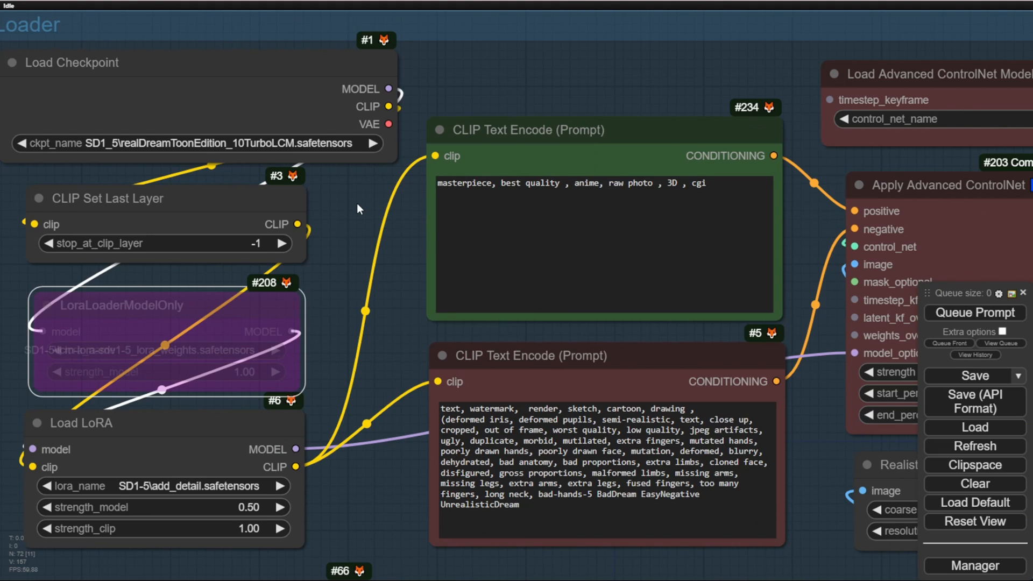
pyautogui.moveTo(327, 322); pyautogui.dragTo(398, 183)
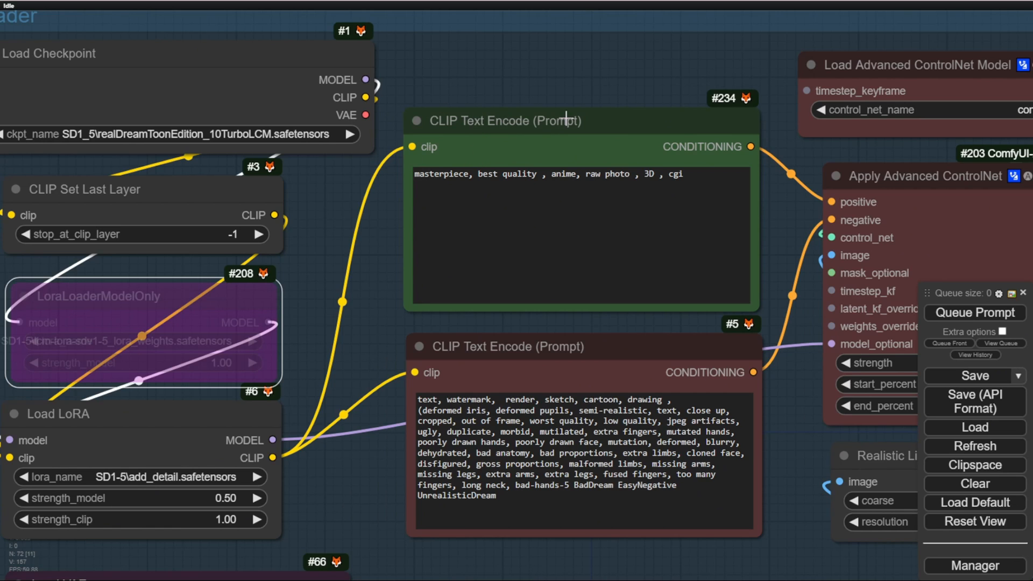
pyautogui.moveTo(525, 76); pyautogui.dragTo(583, 300)
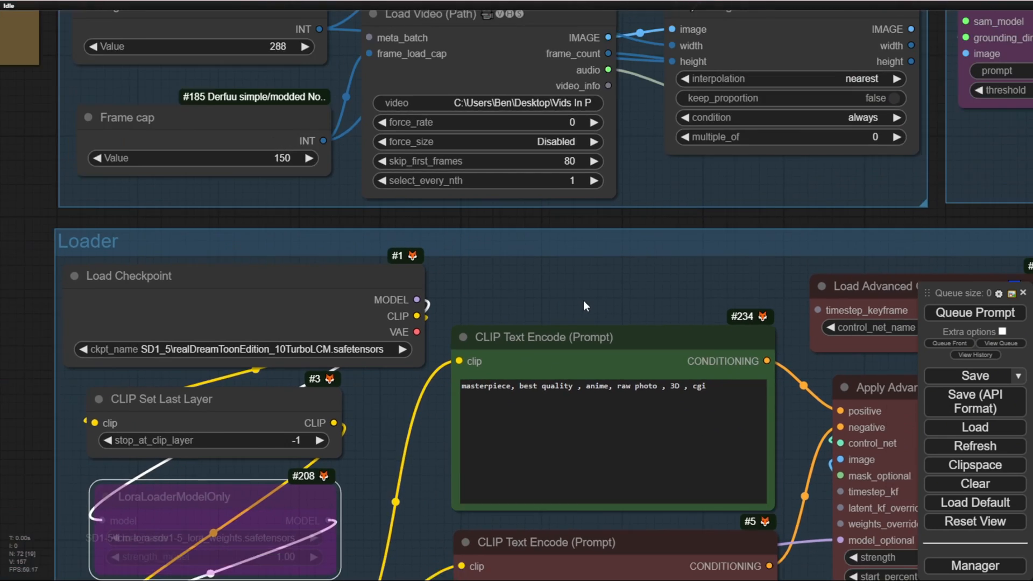
pyautogui.scroll(-2, 583, 300)
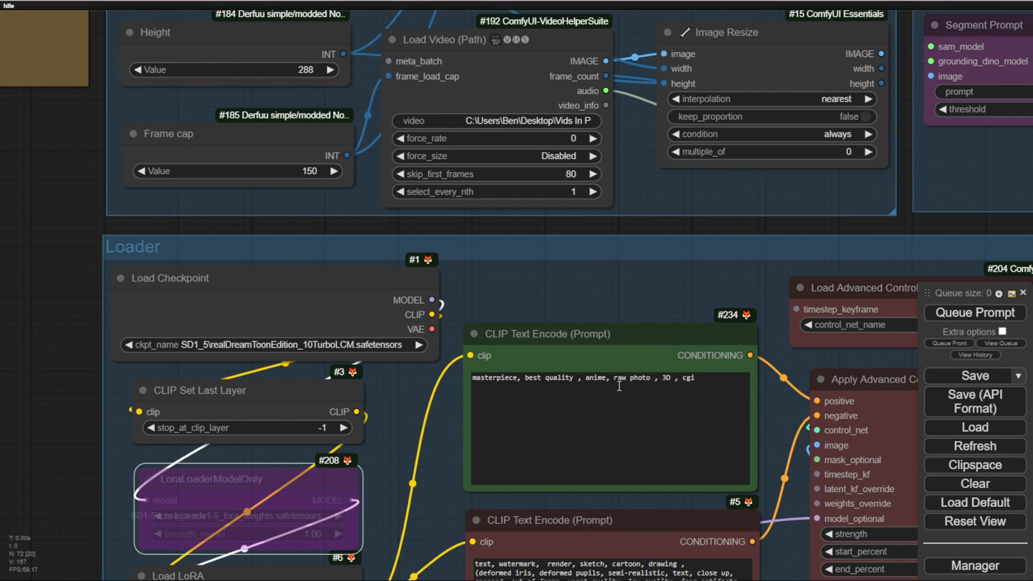
pyautogui.scroll(7, 612, 312)
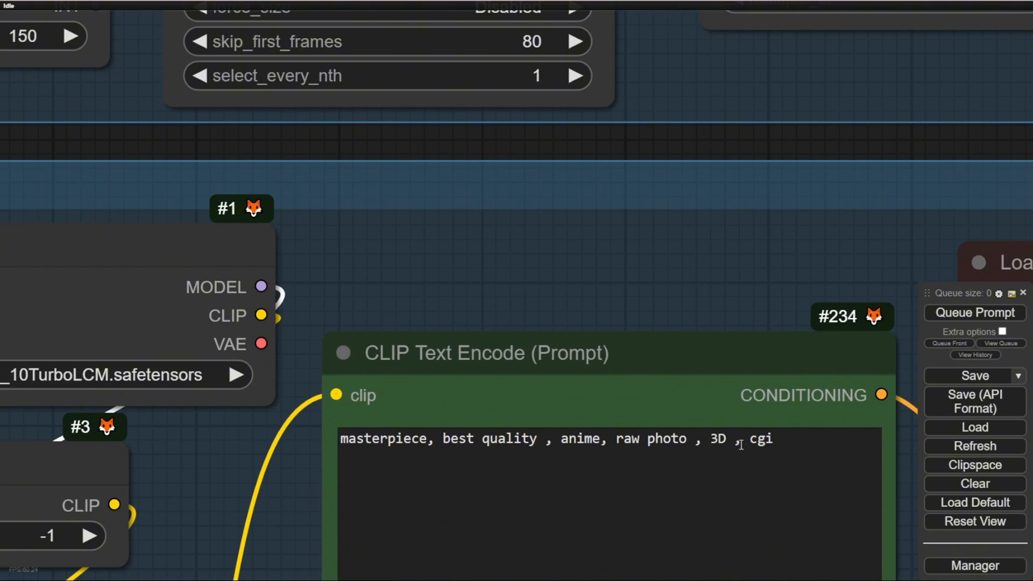
pyautogui.click(761, 441)
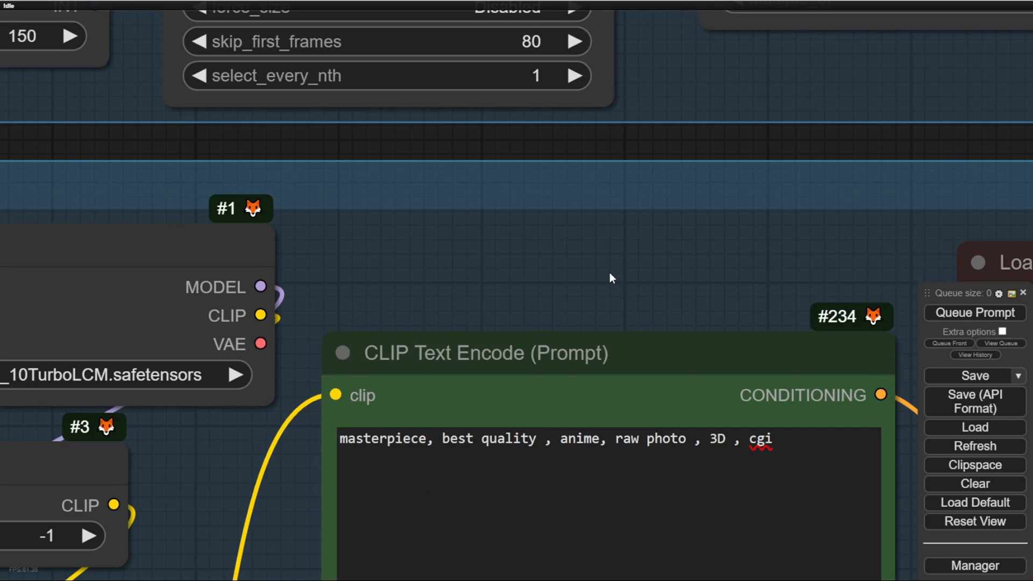
pyautogui.scroll(-5, 609, 272)
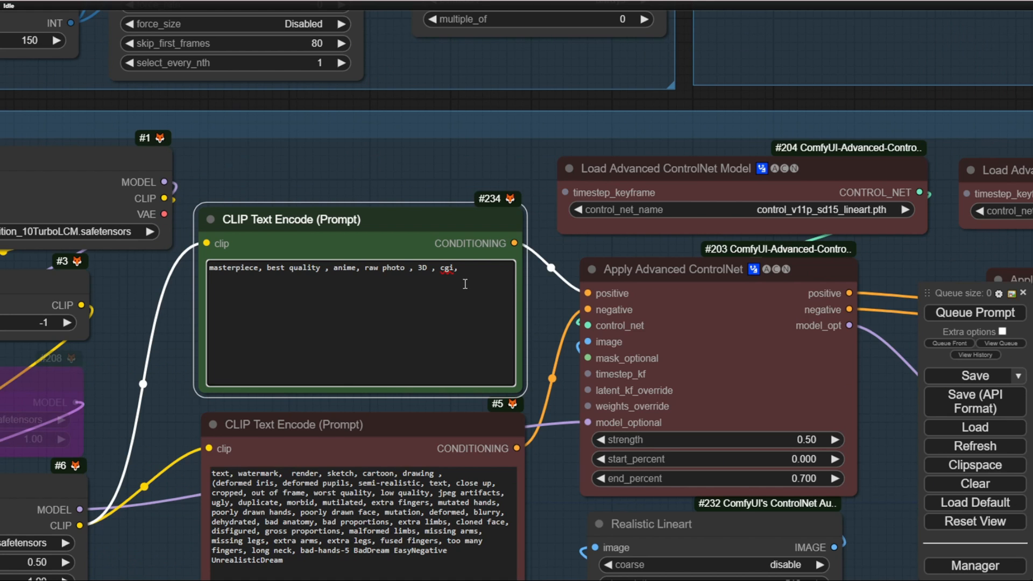
pyautogui.write('blonde hair ,')
pyautogui.write('(blue shirt)')
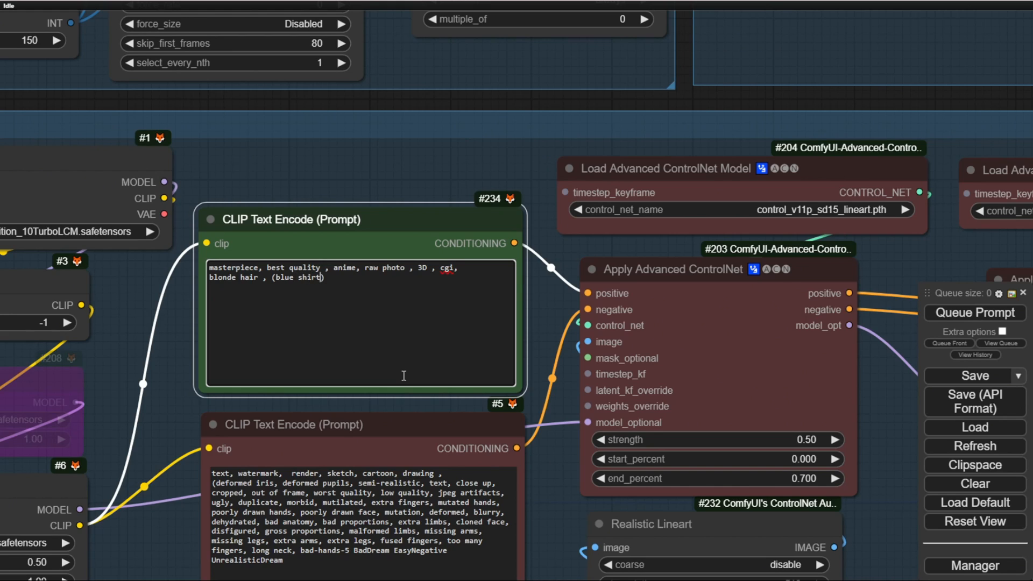
pyautogui.write(' , (black mini skirt)')
# Step: Examine the Load VAE and CR Seed nodes in the Loader group
pyautogui.scroll(-7, 455, 159)
pyautogui.scroll(-2, 459, 158)
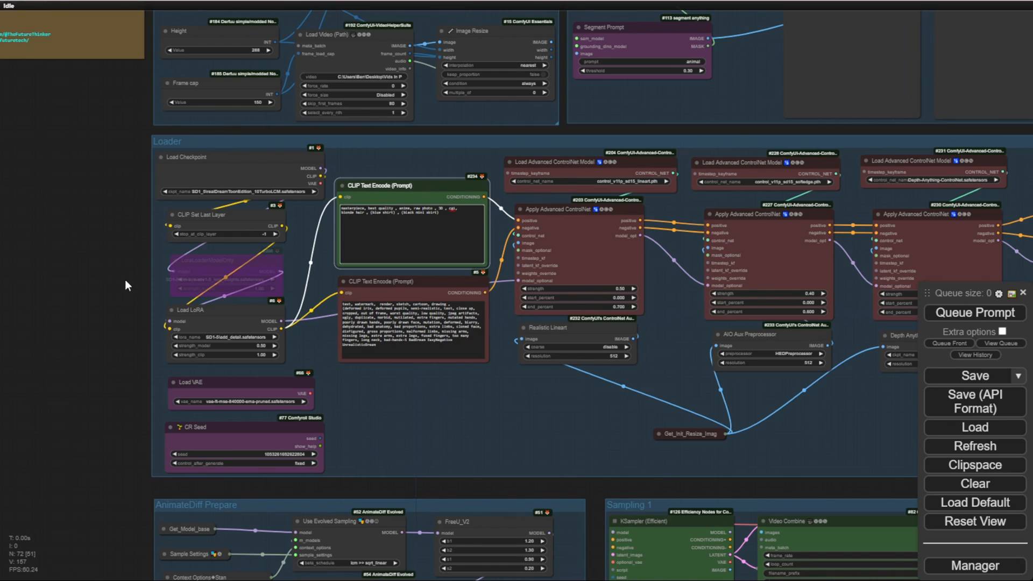
pyautogui.click(104, 239)
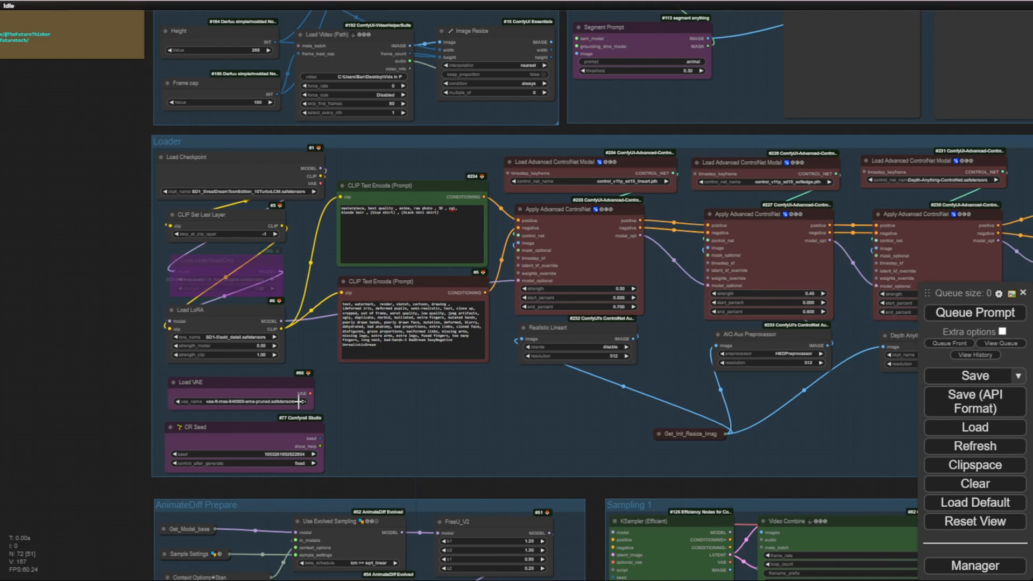
pyautogui.scroll(3, 298, 401)
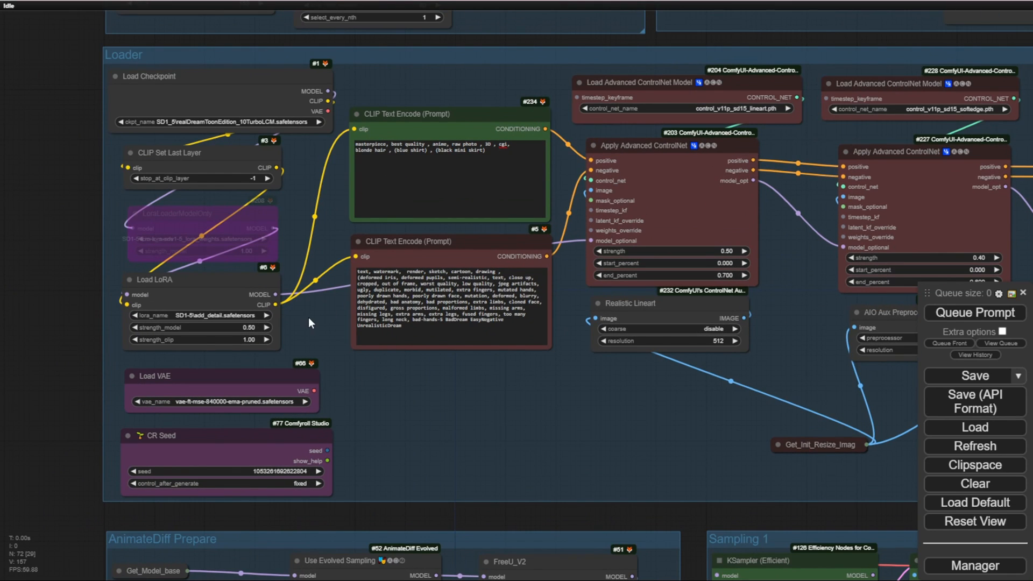
pyautogui.click(269, 367)
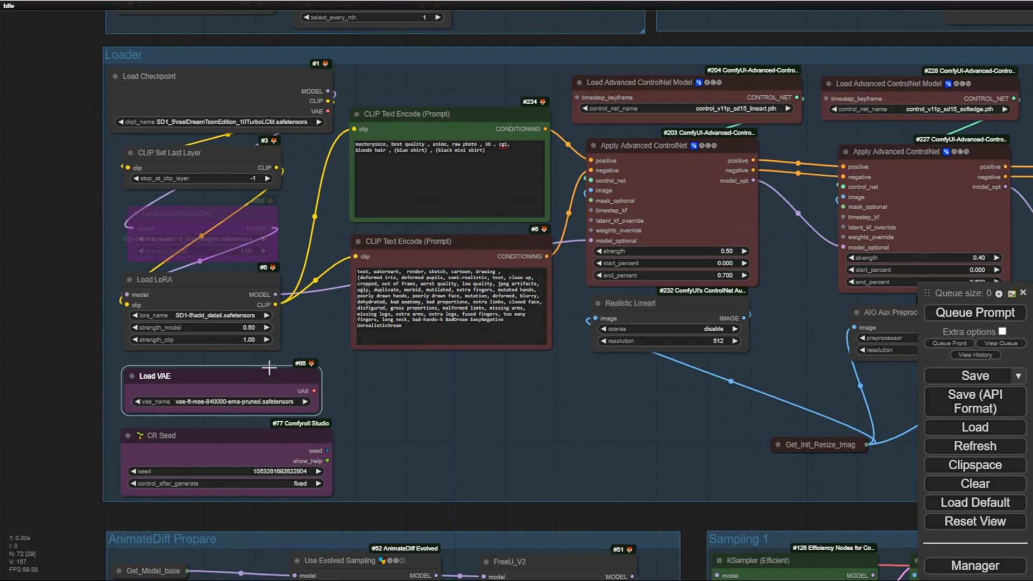
pyautogui.click(300, 437)
pyautogui.click(392, 412)
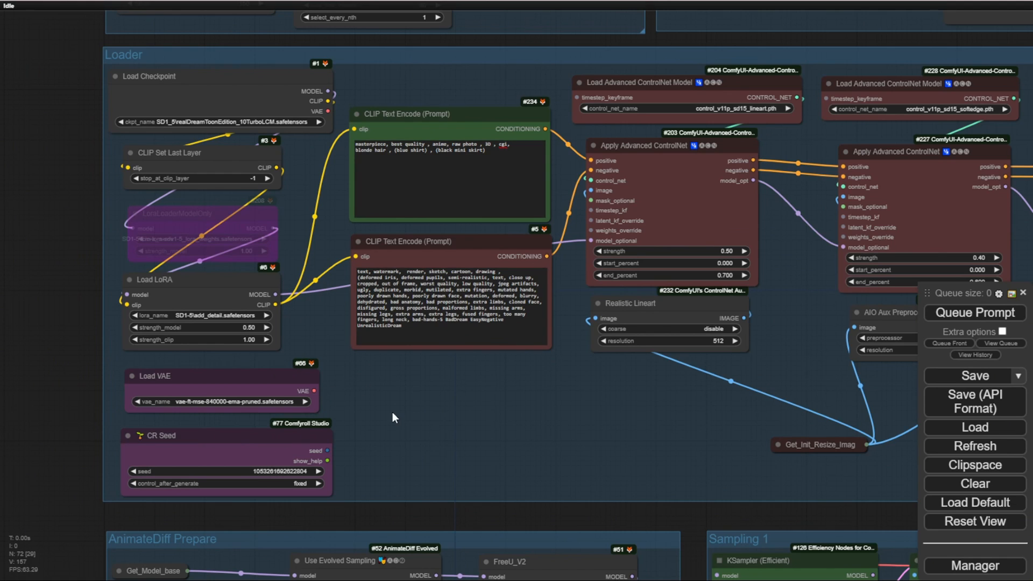
pyautogui.scroll(-2, 338, 431)
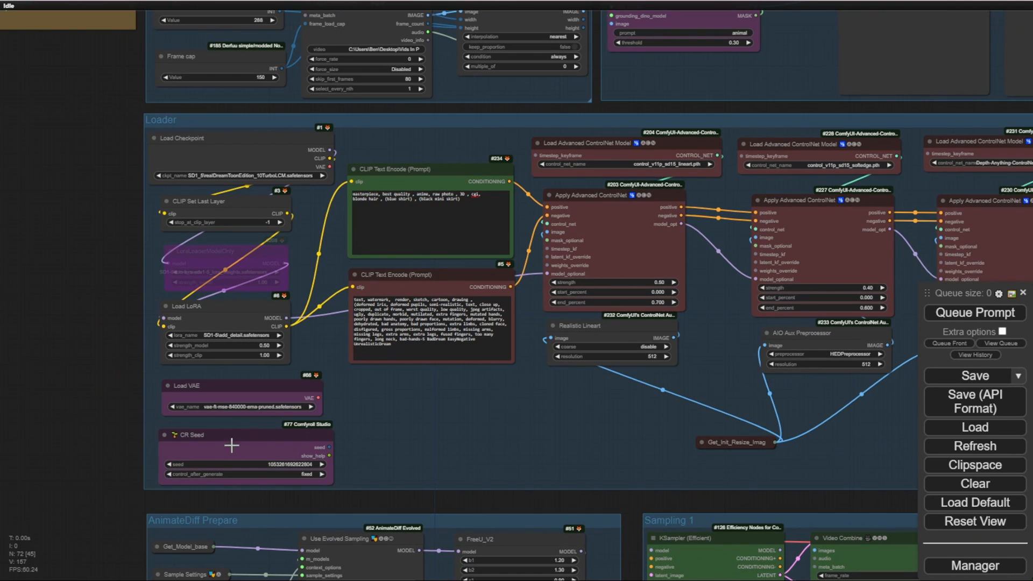
pyautogui.click(258, 434)
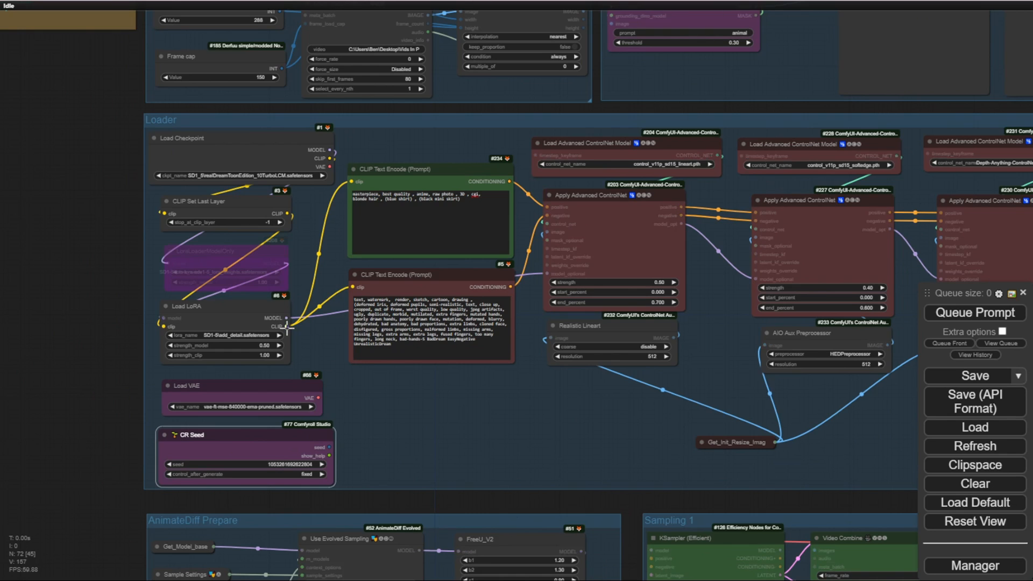
# Step: Examine the lineart, softedge and Depth Anything ControlNet chains, including their models, strengths and preprocessors
pyautogui.moveTo(376, 383); pyautogui.dragTo(234, 322)
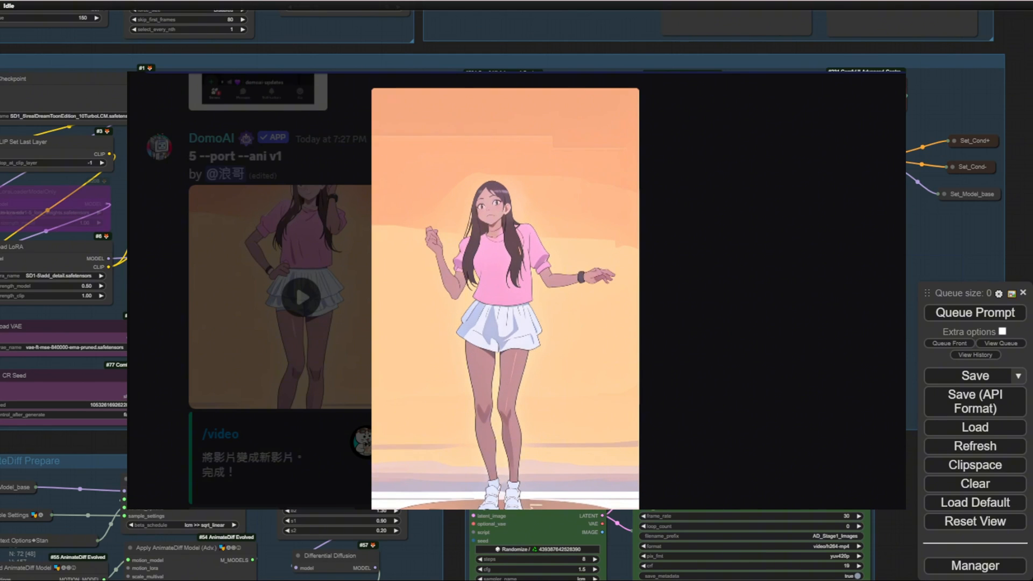
pyautogui.click(685, 441)
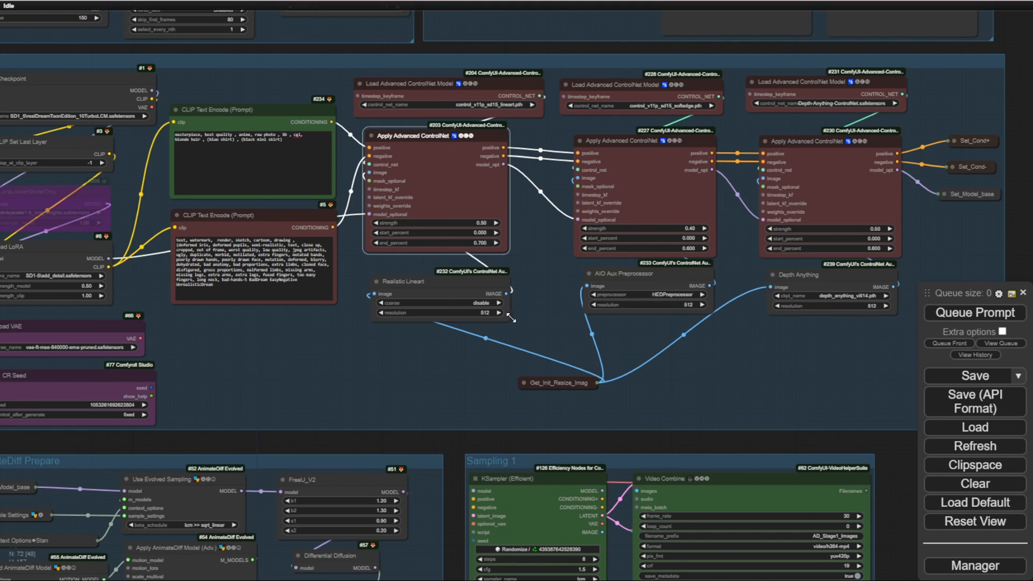
pyautogui.click(332, 391)
pyautogui.scroll(-3, 359, 378)
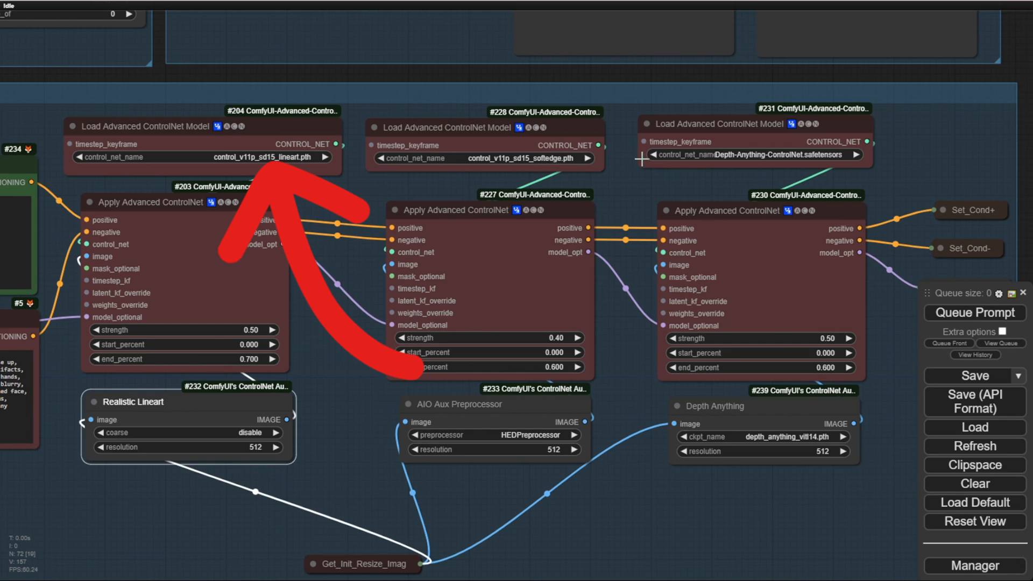
pyautogui.moveTo(720, 177); pyautogui.dragTo(616, 194)
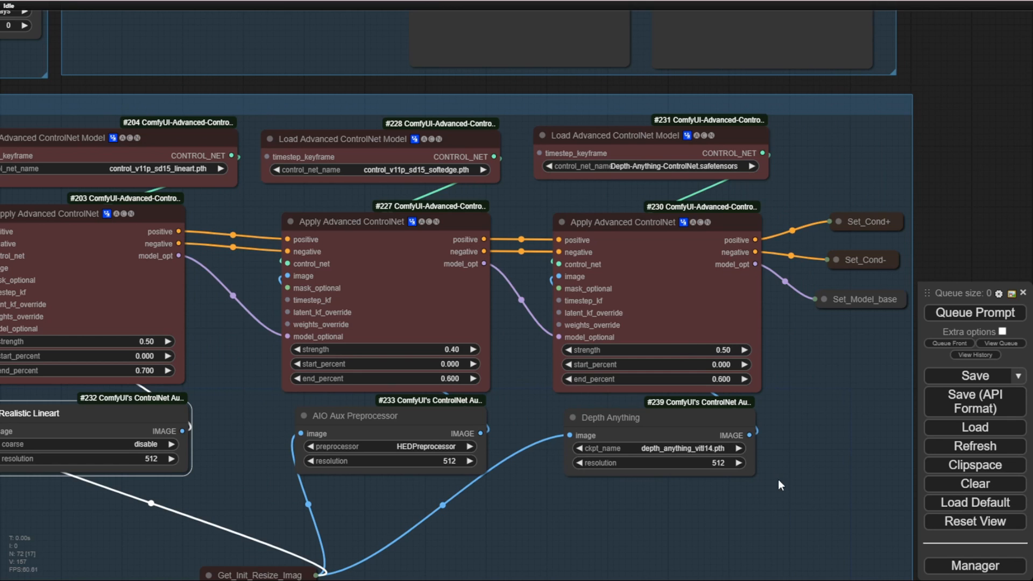
pyautogui.scroll(3, 753, 513)
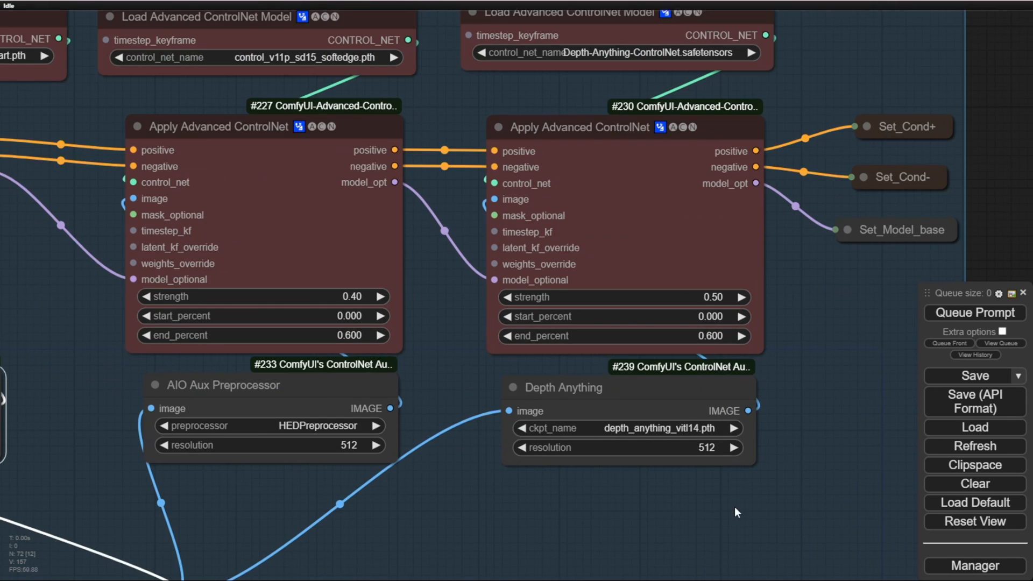
pyautogui.click(562, 386)
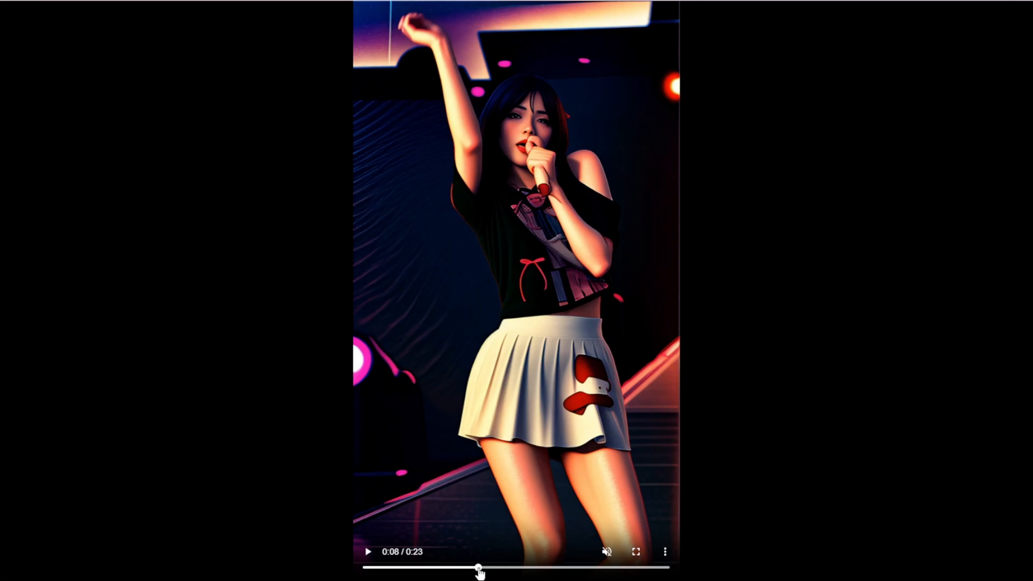
# Step: Seek to 0:09 in the stage singer video, play it briefly and pause it
pyautogui.click(484, 568)
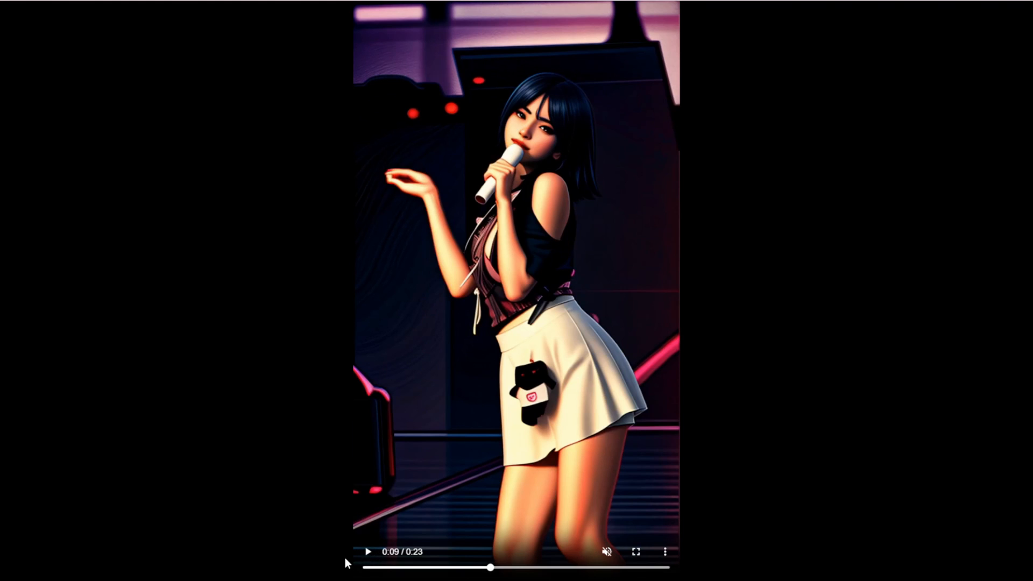
pyautogui.click(369, 554)
pyautogui.click(369, 554)
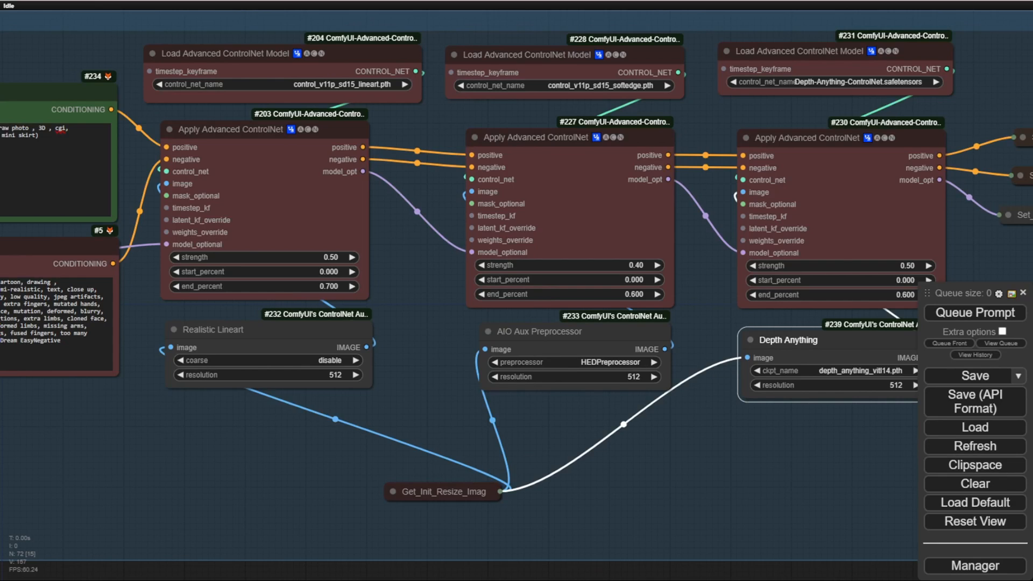
# Step: Examine the AnimateDiff Prepare group, focusing on the Load AnimateDiff Model and Apply AnimateDiff Model nodes
pyautogui.scroll(-4, 701, 556)
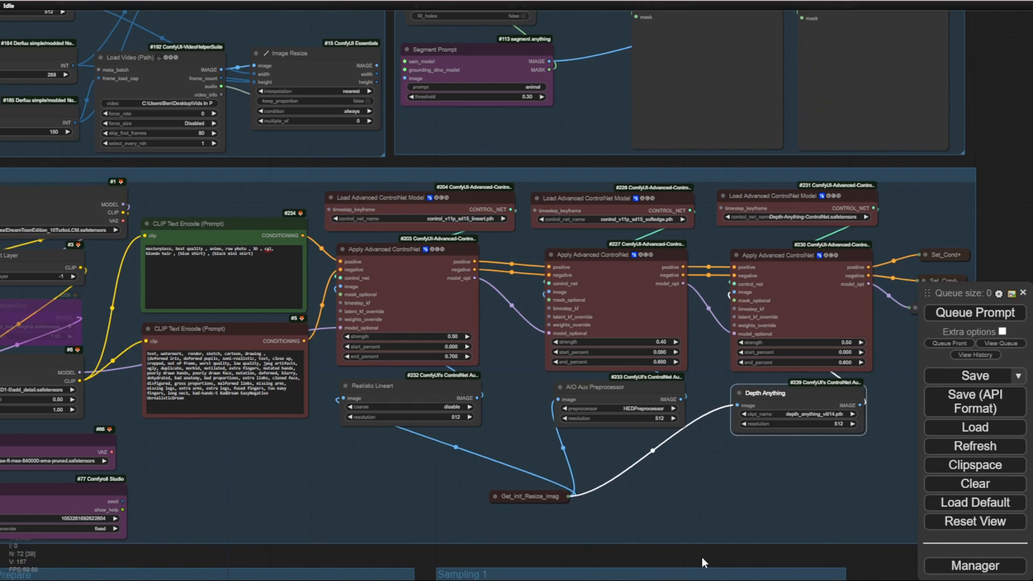
pyautogui.moveTo(701, 556); pyautogui.dragTo(986, 117)
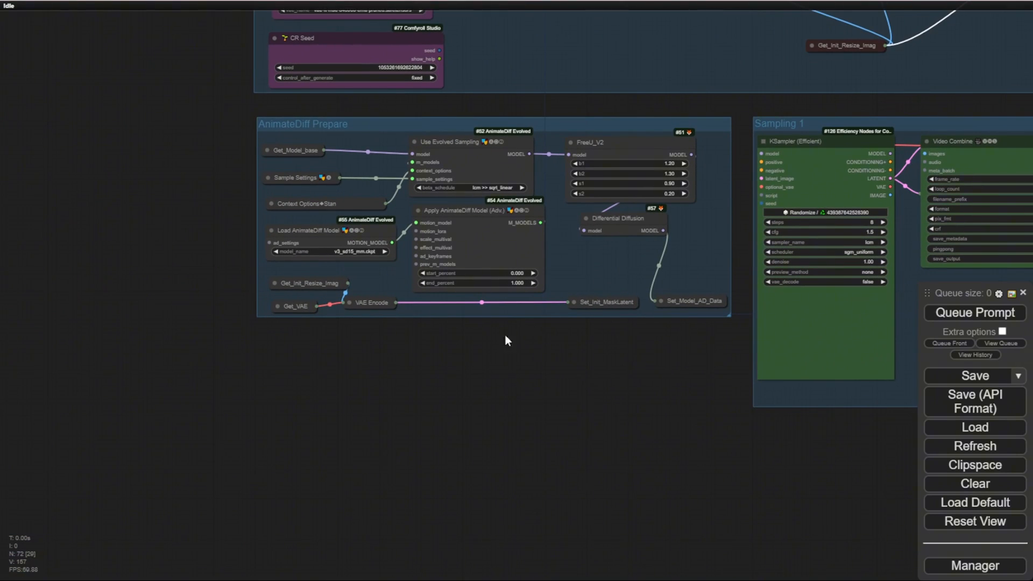
pyautogui.moveTo(469, 364); pyautogui.dragTo(490, 403)
pyautogui.scroll(2, 489, 405)
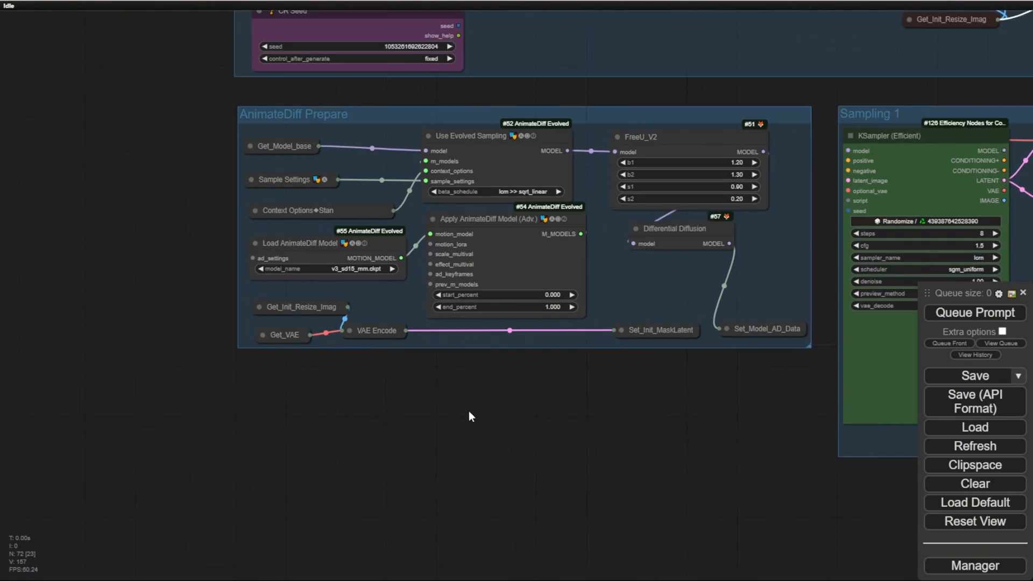
pyautogui.scroll(1, 469, 410)
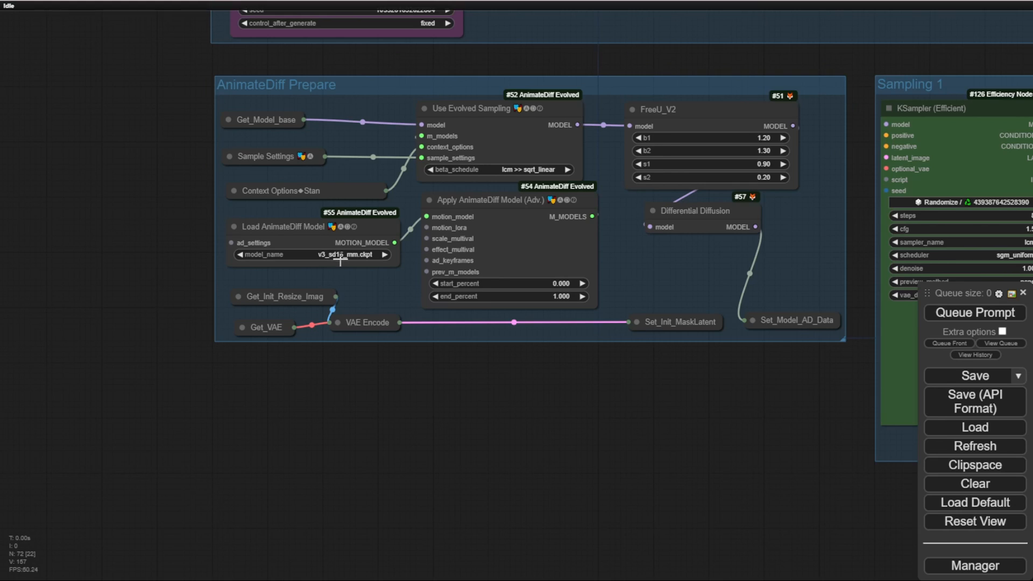
pyautogui.scroll(6, 336, 259)
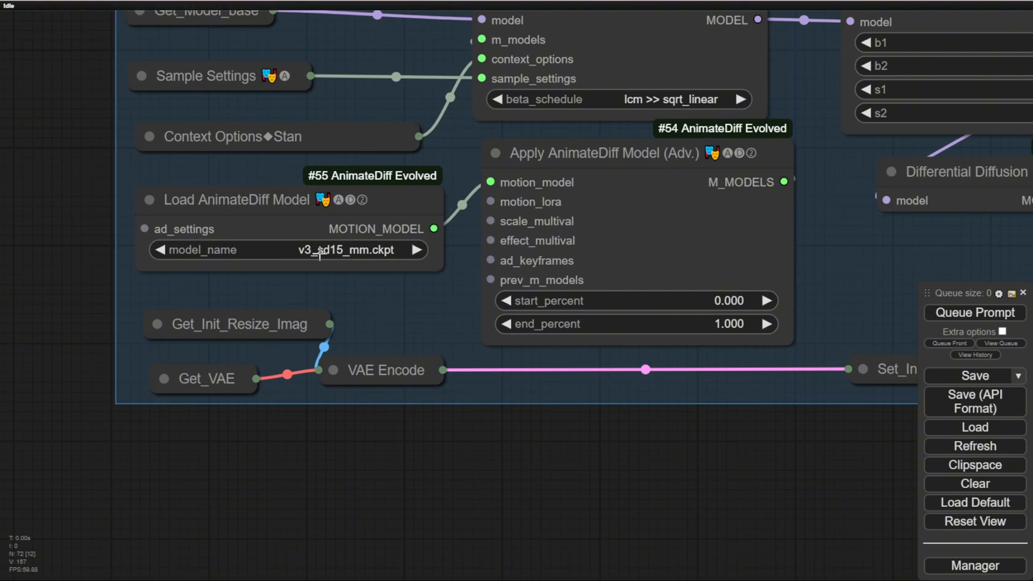
pyautogui.moveTo(626, 448); pyautogui.dragTo(537, 503)
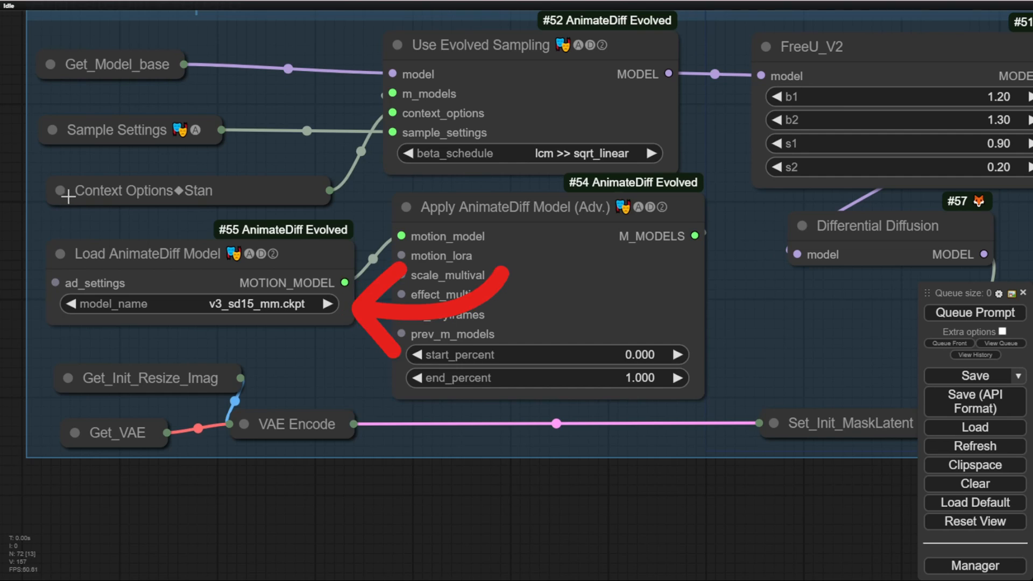
# Step: Load v3_sd15_mm-kpop_dance200-finetuned.ckpt as the AnimateDiff motion model and keep lcm >> sqrt_linear as the beta schedule
pyautogui.click(272, 305)
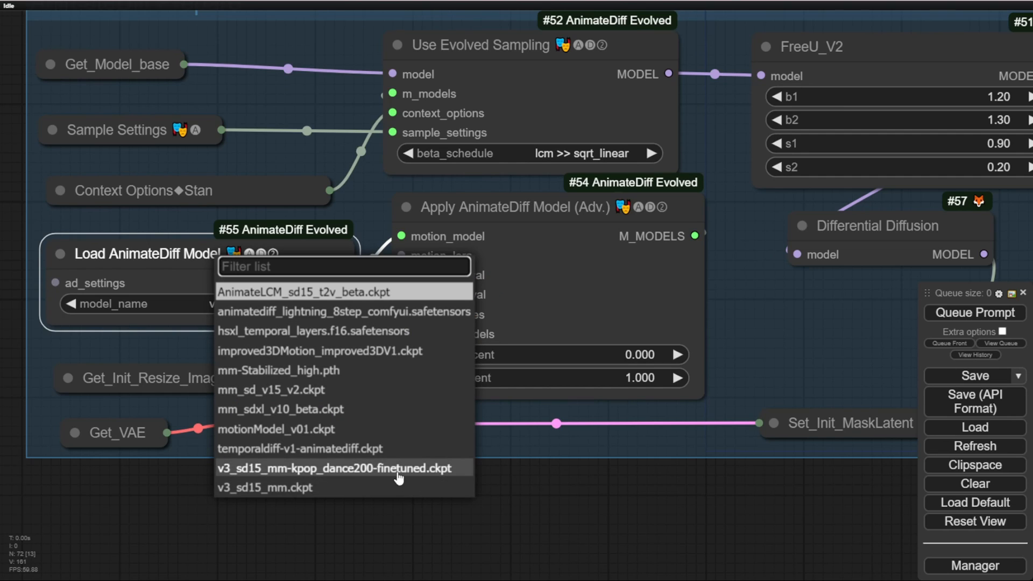
pyautogui.click(417, 471)
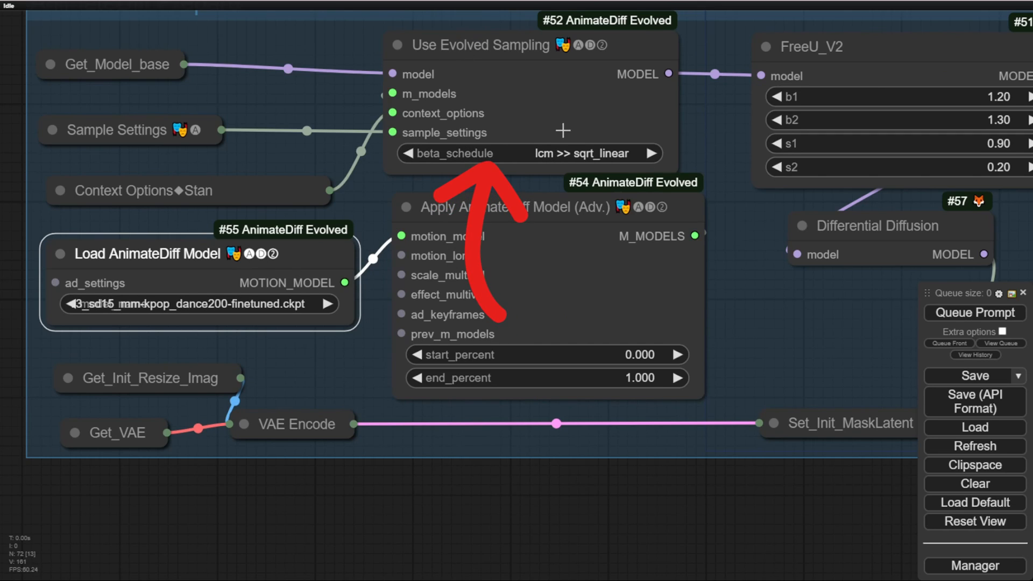
pyautogui.click(573, 153)
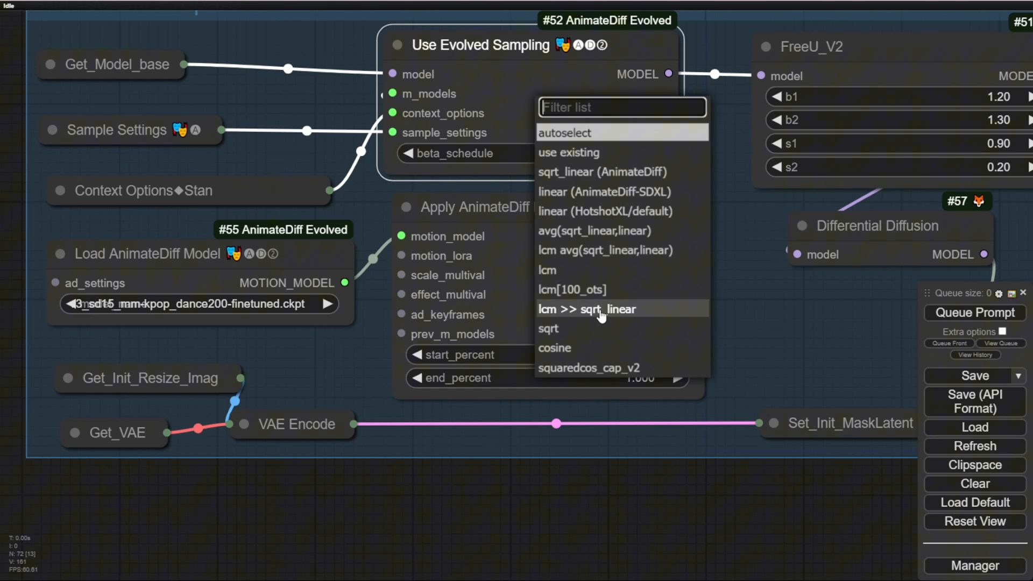
pyautogui.click(721, 170)
# Step: Examine the end of the AnimateDiff Prepare group and the KSampler (Efficient) and Video Combine nodes in the Sampling 1 group
pyautogui.moveTo(777, 318); pyautogui.dragTo(281, 237)
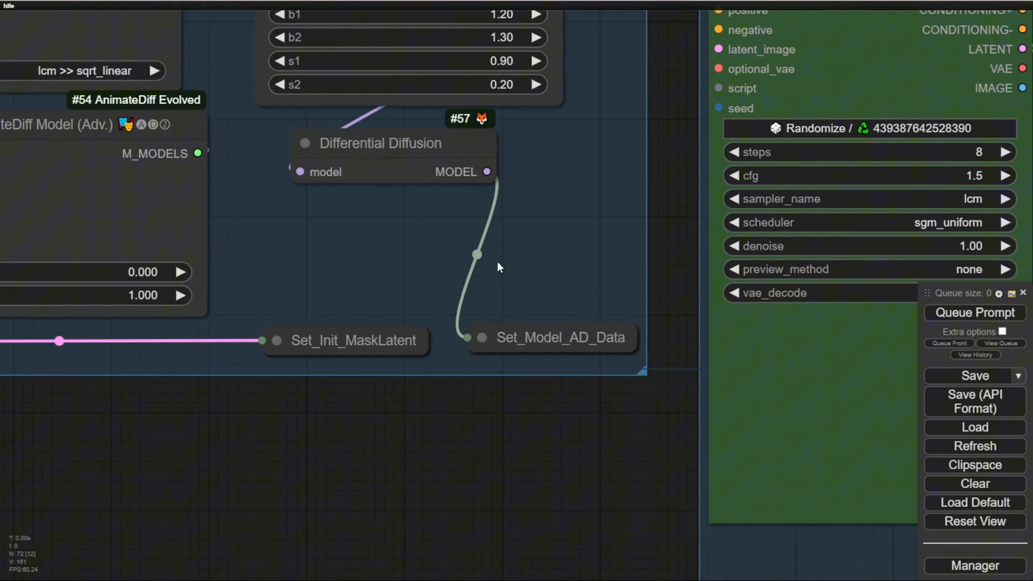
pyautogui.moveTo(497, 261); pyautogui.dragTo(506, 386)
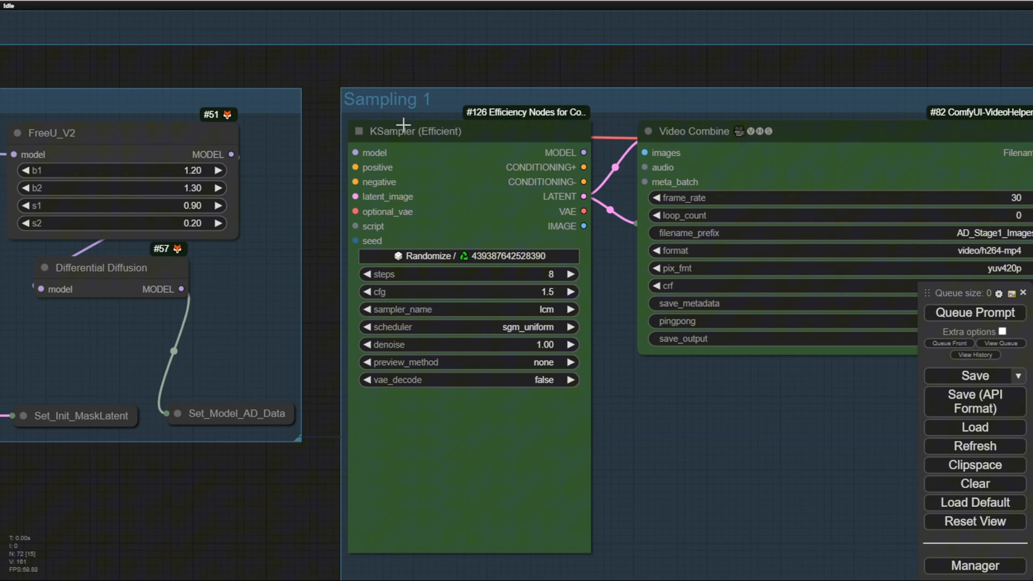
pyautogui.scroll(-3, 667, 237)
pyautogui.scroll(-1, 745, 269)
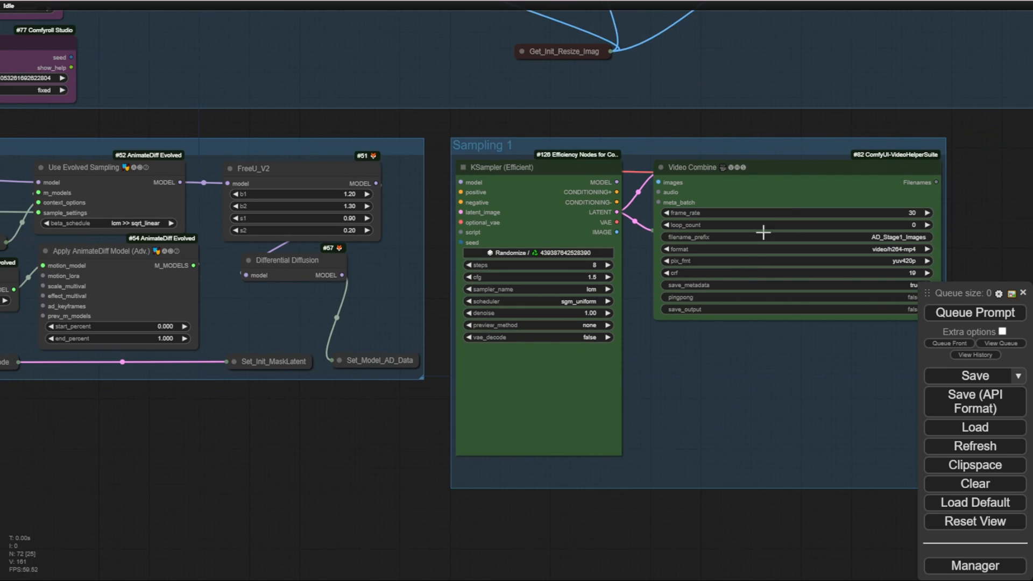
pyautogui.moveTo(815, 130); pyautogui.dragTo(758, 134)
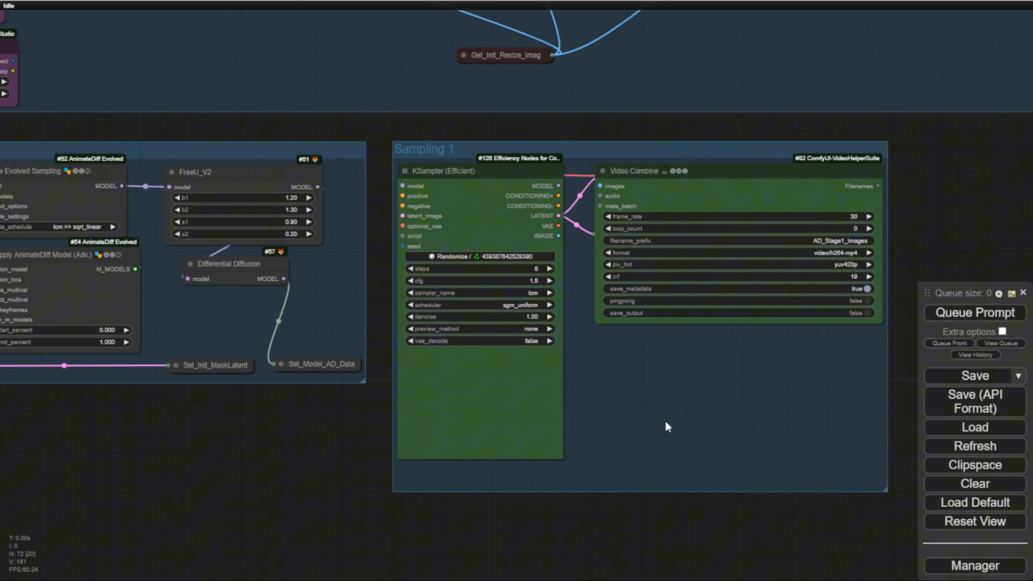
pyautogui.scroll(4, 621, 415)
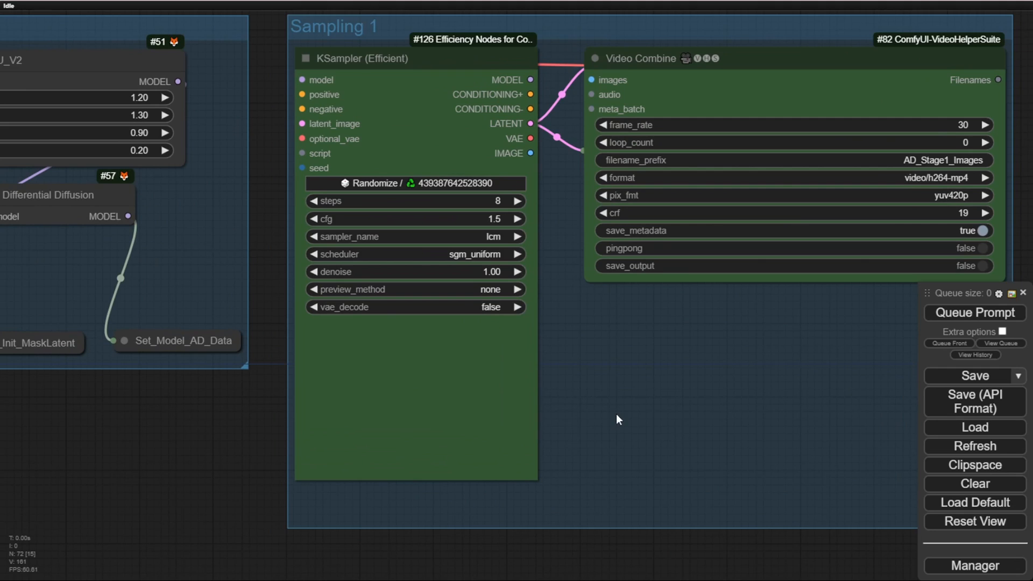
pyautogui.click(425, 60)
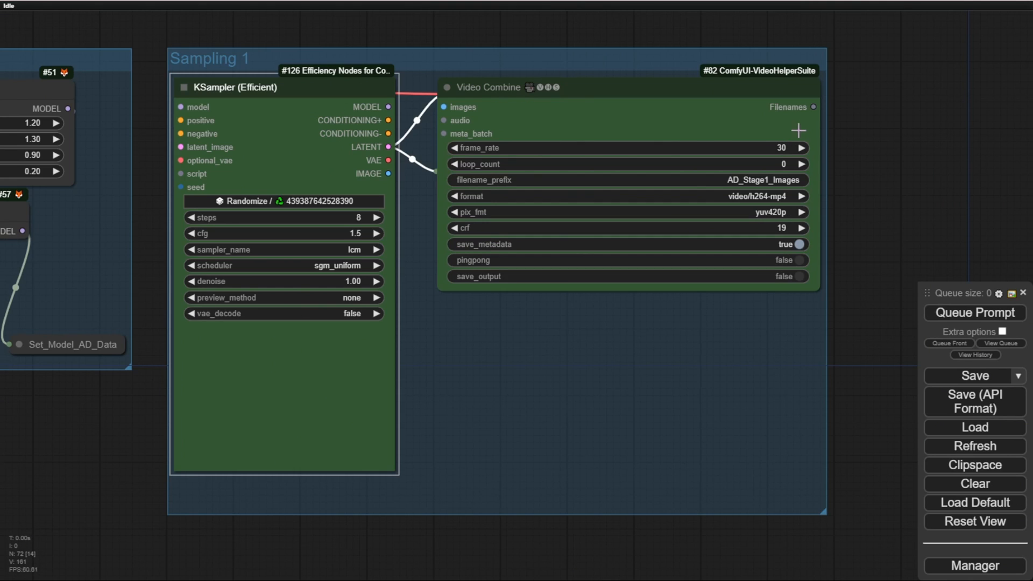
pyautogui.scroll(-3, 921, 171)
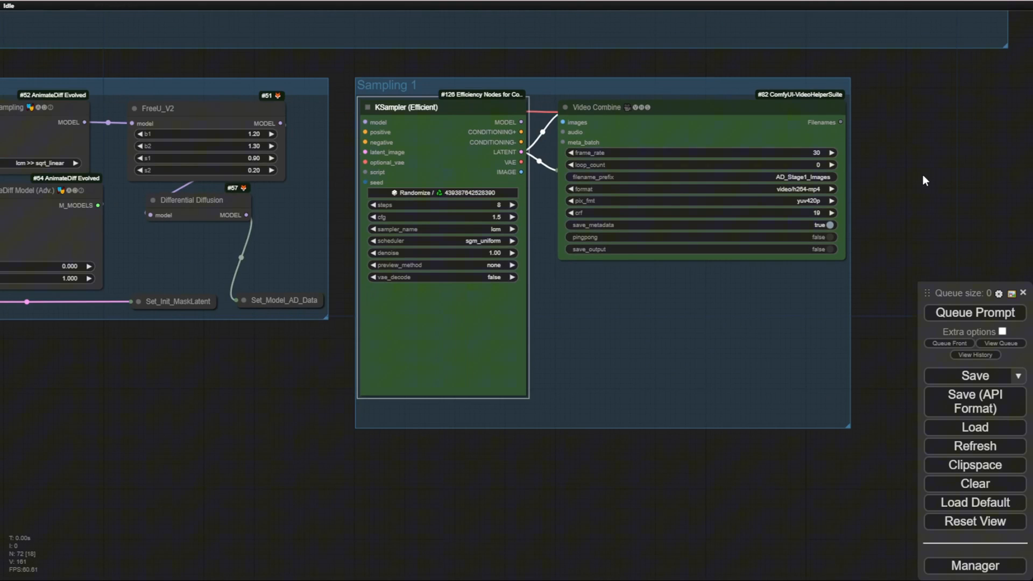
pyautogui.scroll(-2, 922, 175)
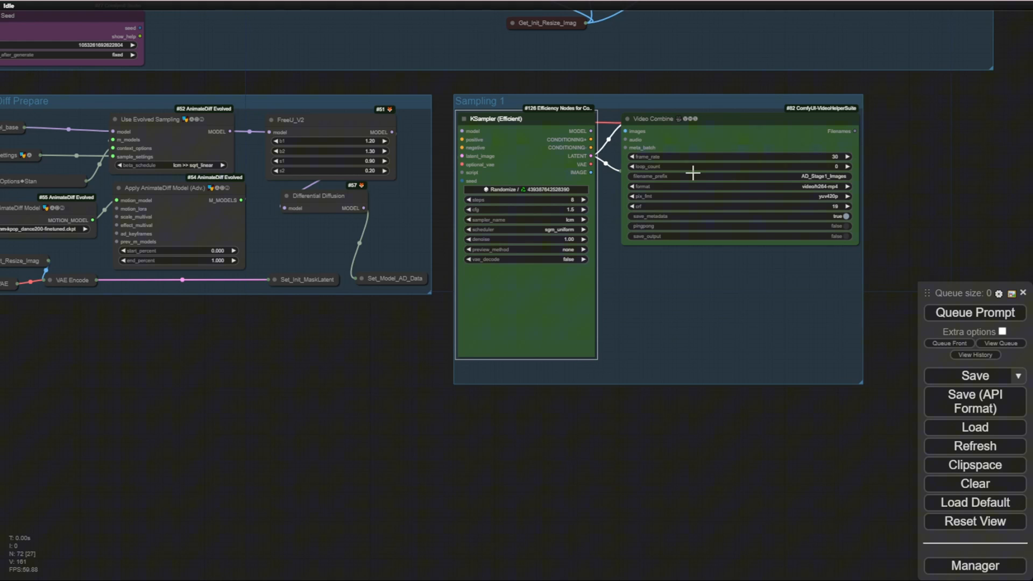
# Step: Check the source video's file path in the Load Video (Path) node
pyautogui.scroll(-4, 295, 393)
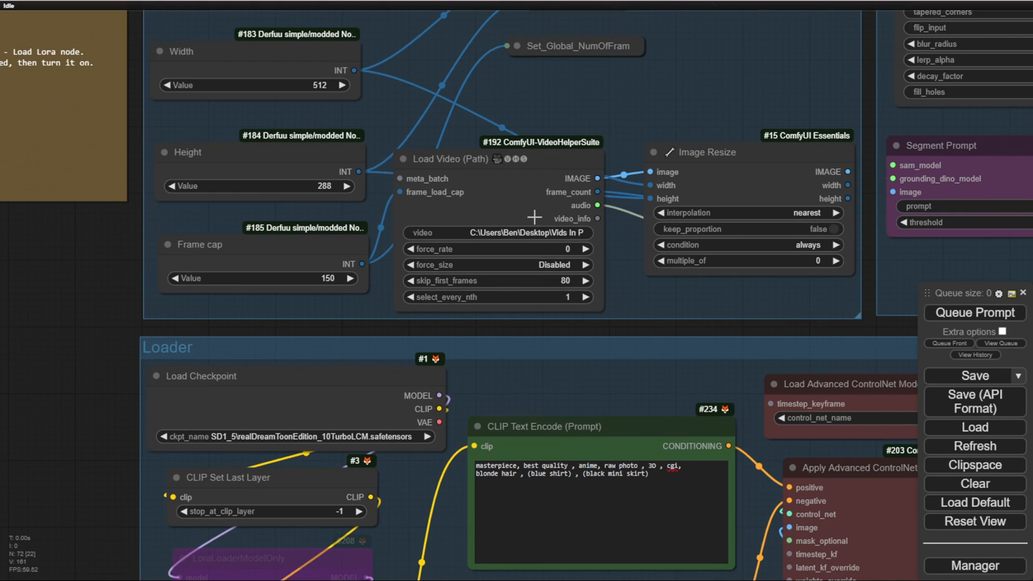
pyautogui.click(498, 234)
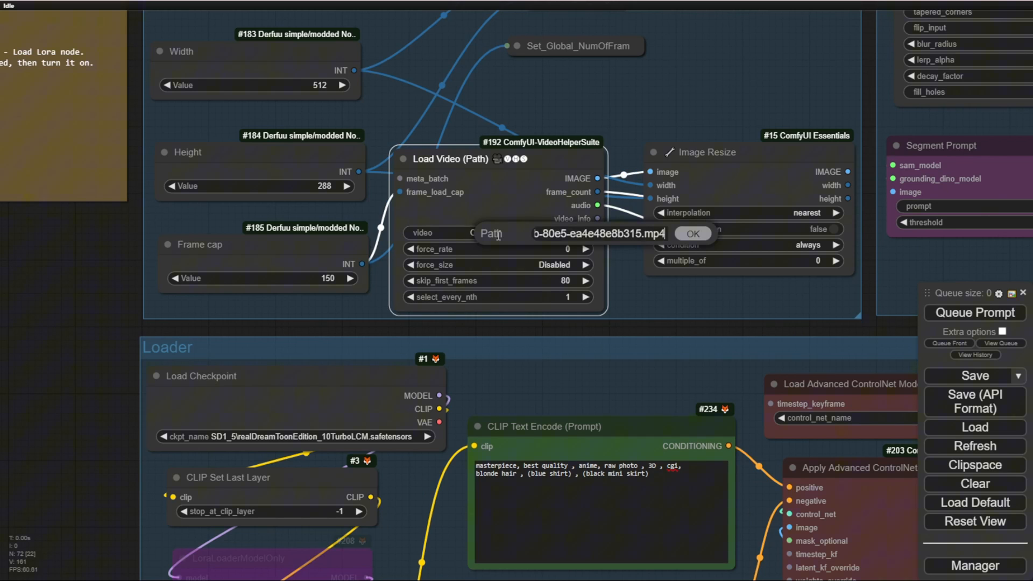
pyautogui.click(699, 237)
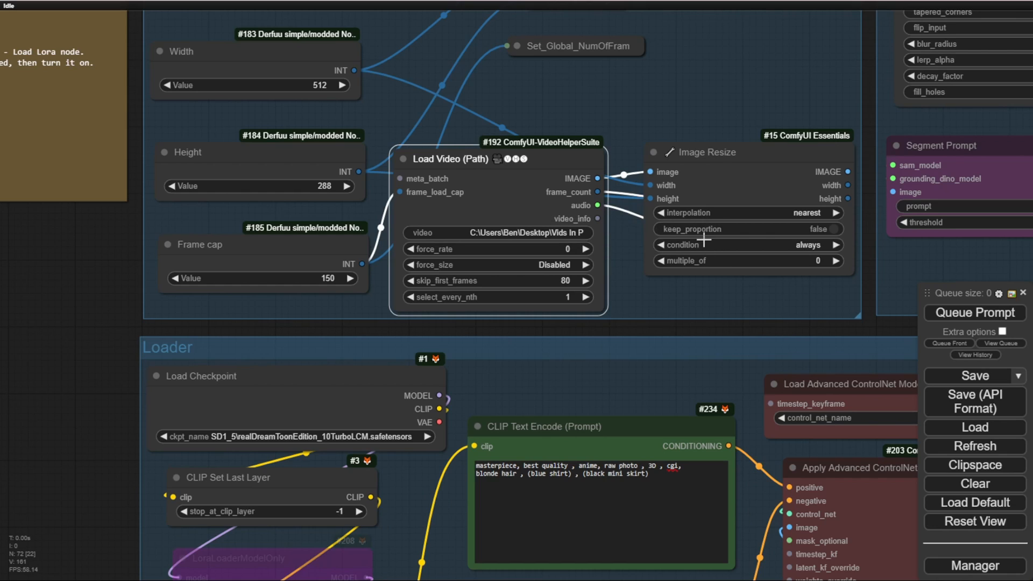
# Step: Set the Frame cap node's value to 100 in the Load Video group
pyautogui.click(314, 277)
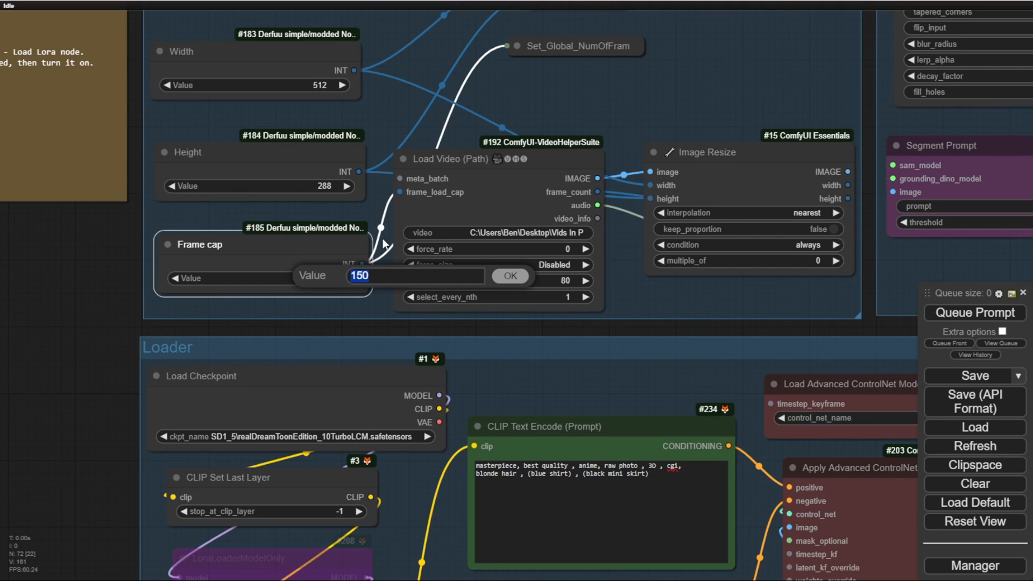
pyautogui.write('10')
pyautogui.press('Return')
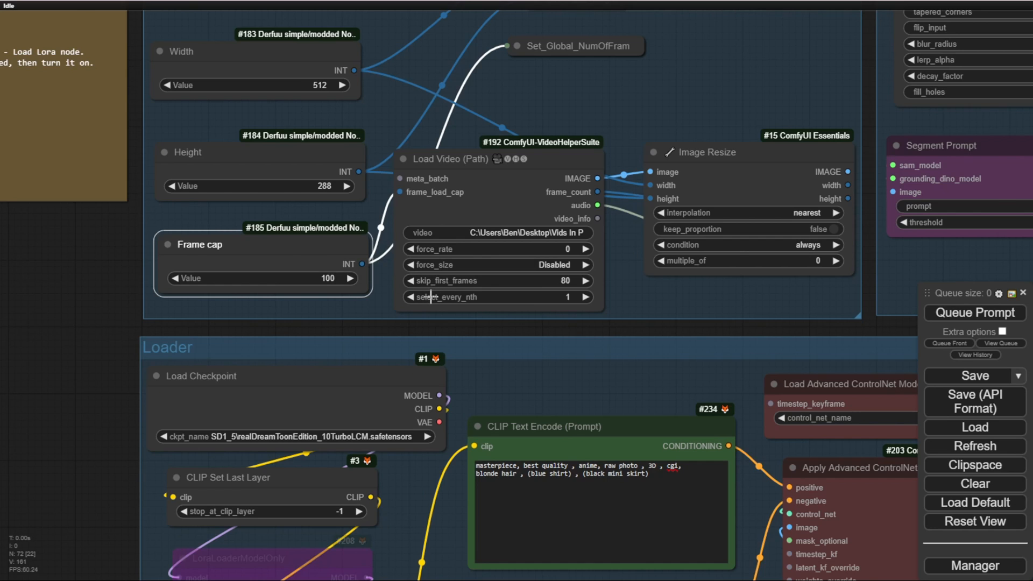
# Step: Set skip_first_frames to 0 in the Load Video (Path) node
pyautogui.scroll(6, 446, 306)
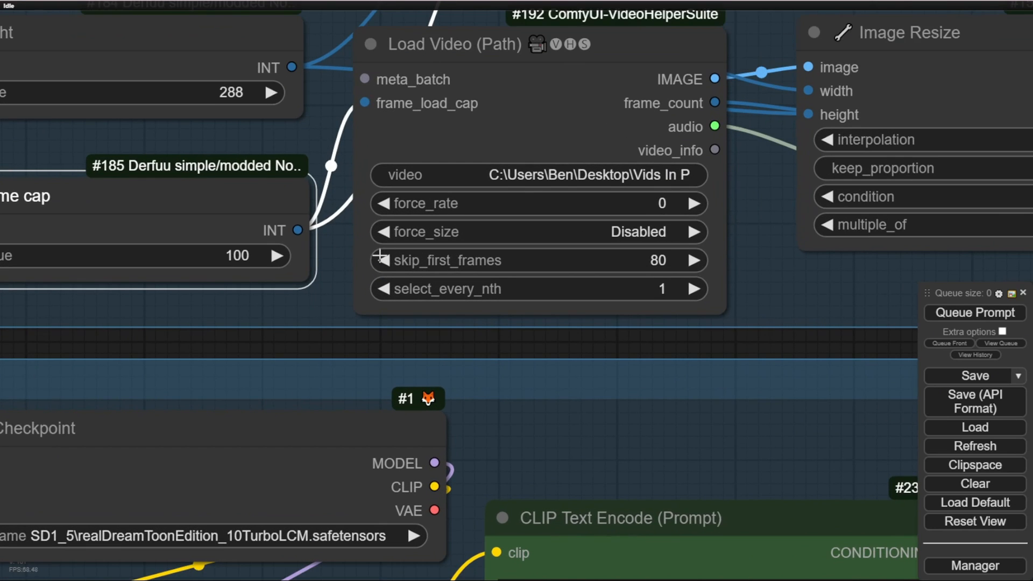
pyautogui.moveTo(297, 331); pyautogui.dragTo(469, 352)
pyautogui.click(783, 279)
pyautogui.write('0')
pyautogui.press('Return')
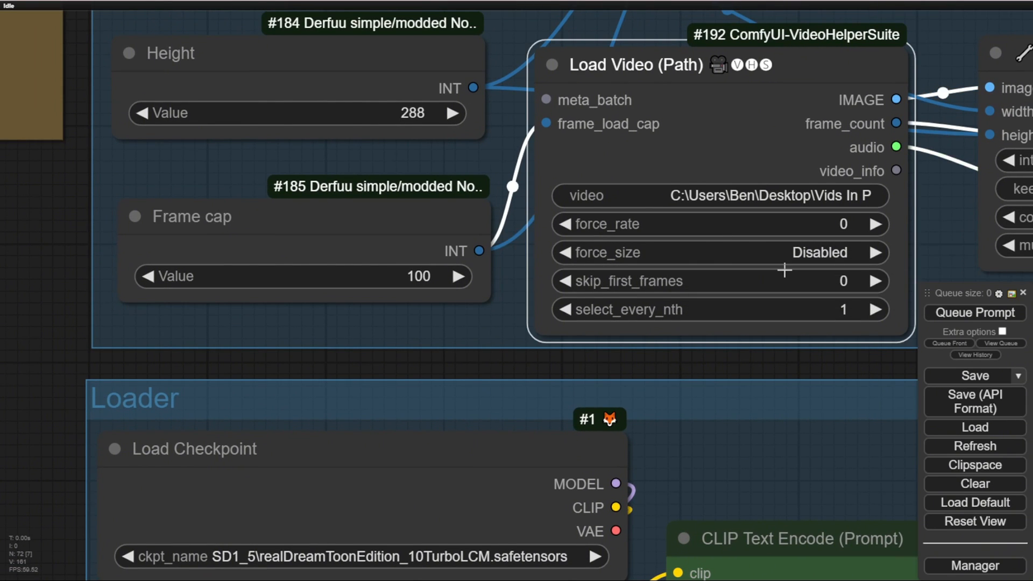
# Step: Set skip_first_frames to 100 in the Load Video (Path) node and check the matching start point near the beginning of the source video
pyautogui.moveTo(710, 365); pyautogui.dragTo(616, 353)
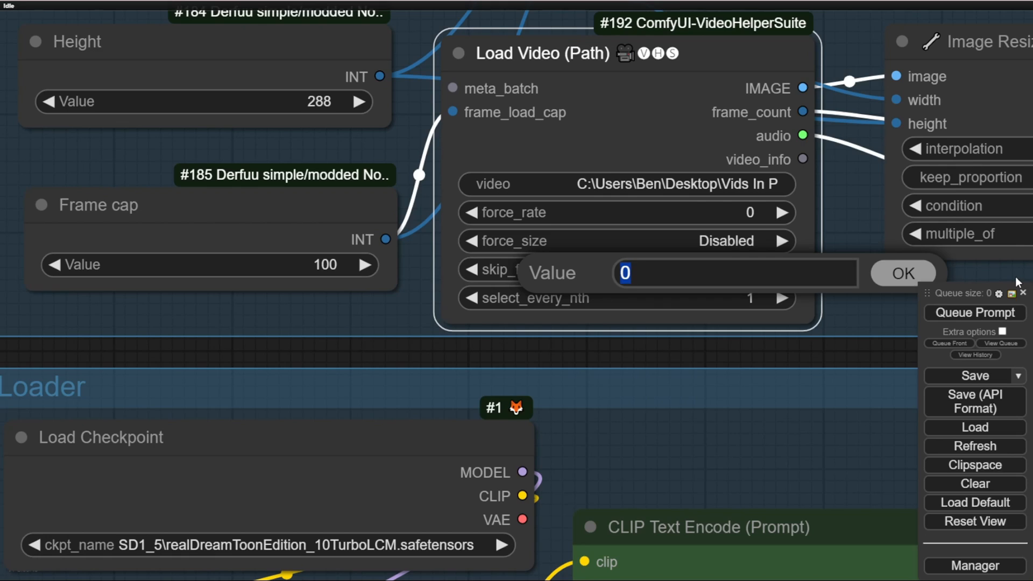
pyautogui.write('100')
pyautogui.press('Return')
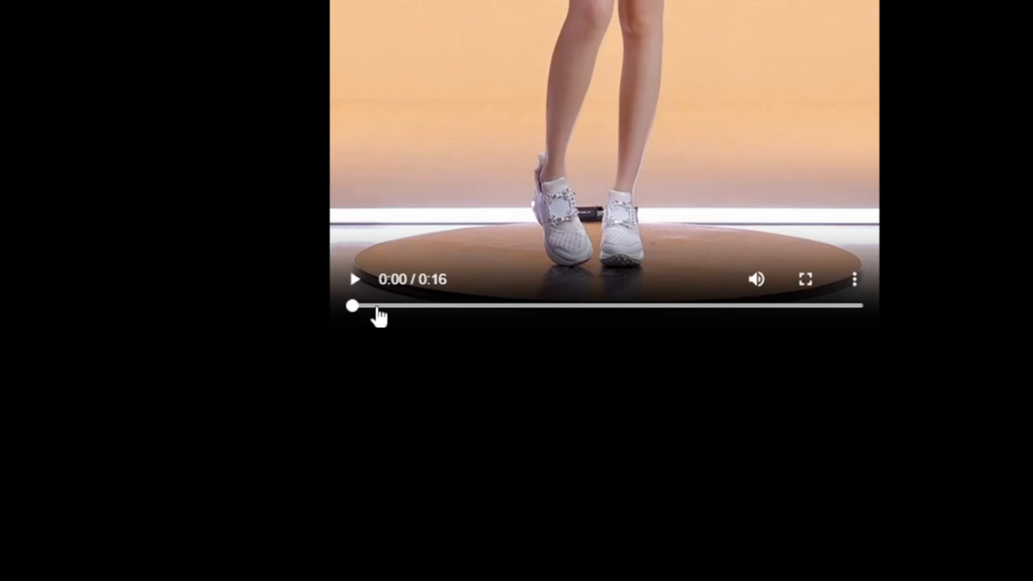
pyautogui.click(382, 307)
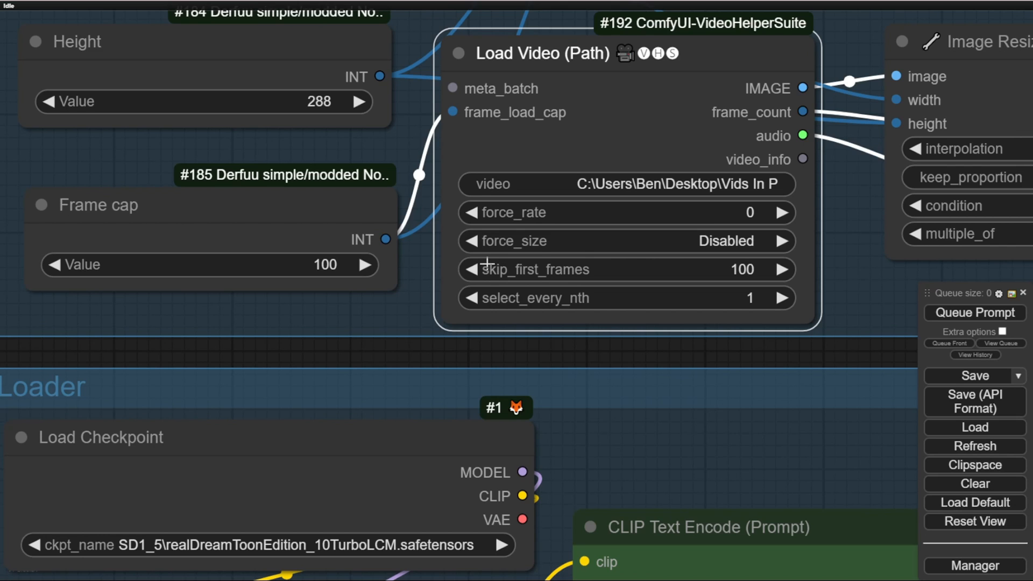
# Step: Set the Frame cap node's value to 150 in the Load Video group
pyautogui.scroll(-7, 371, 331)
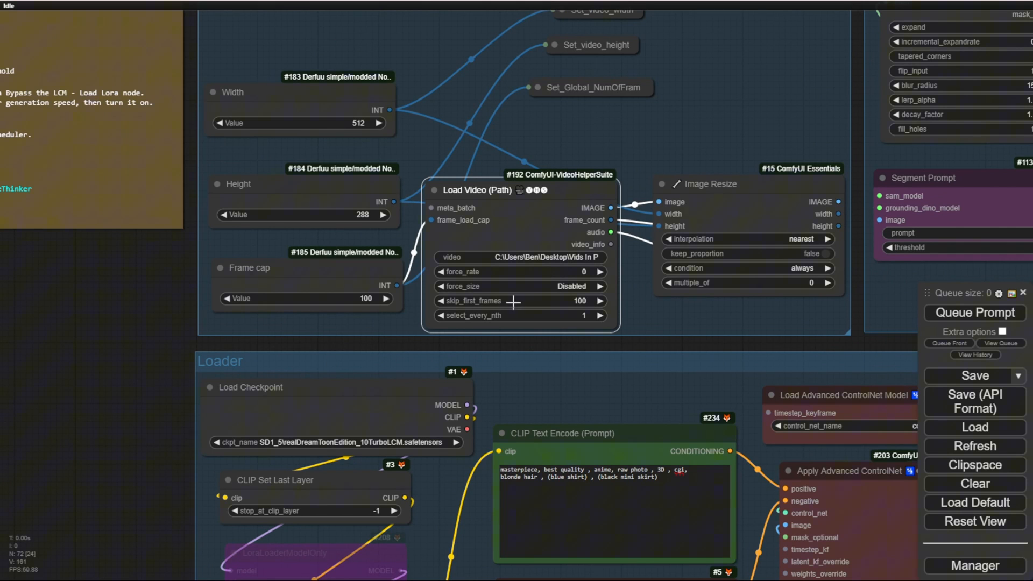
pyautogui.scroll(3, 513, 302)
pyautogui.scroll(2, 515, 302)
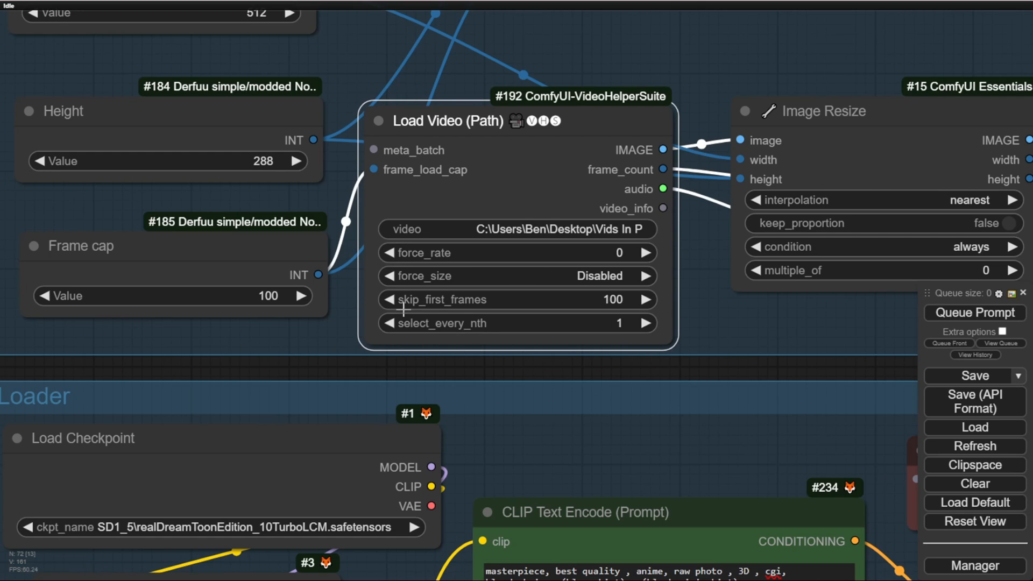
pyautogui.moveTo(249, 333); pyautogui.dragTo(364, 349)
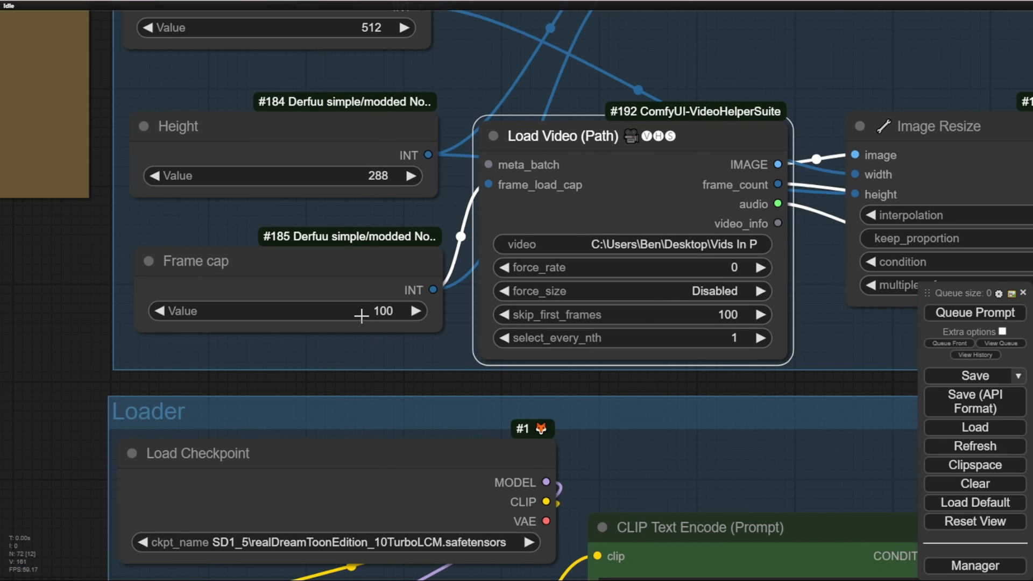
pyautogui.click(375, 312)
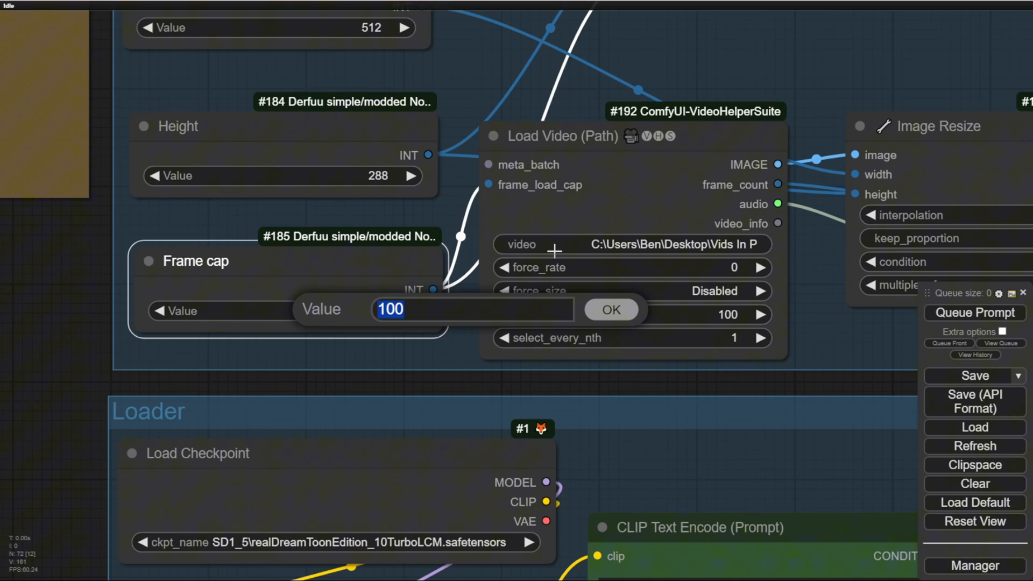
pyautogui.write('150')
pyautogui.press('Return')
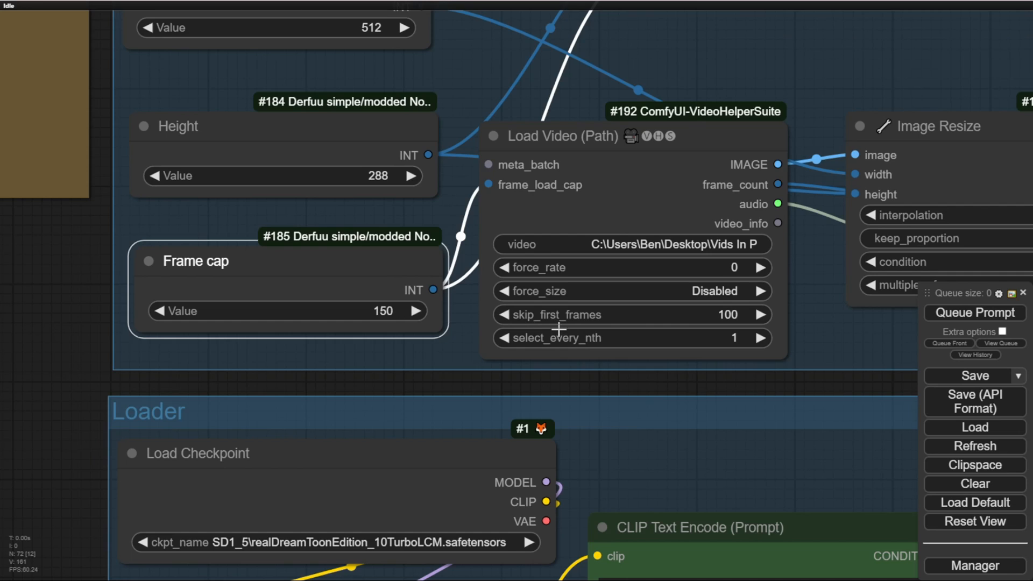
# Step: Put parentheses around "blonde hair" in the positive CLIP Text Encode prompt of the Loader group
pyautogui.scroll(-4, 694, 407)
pyautogui.moveTo(777, 388); pyautogui.dragTo(435, 339)
pyautogui.scroll(-6, 448, 343)
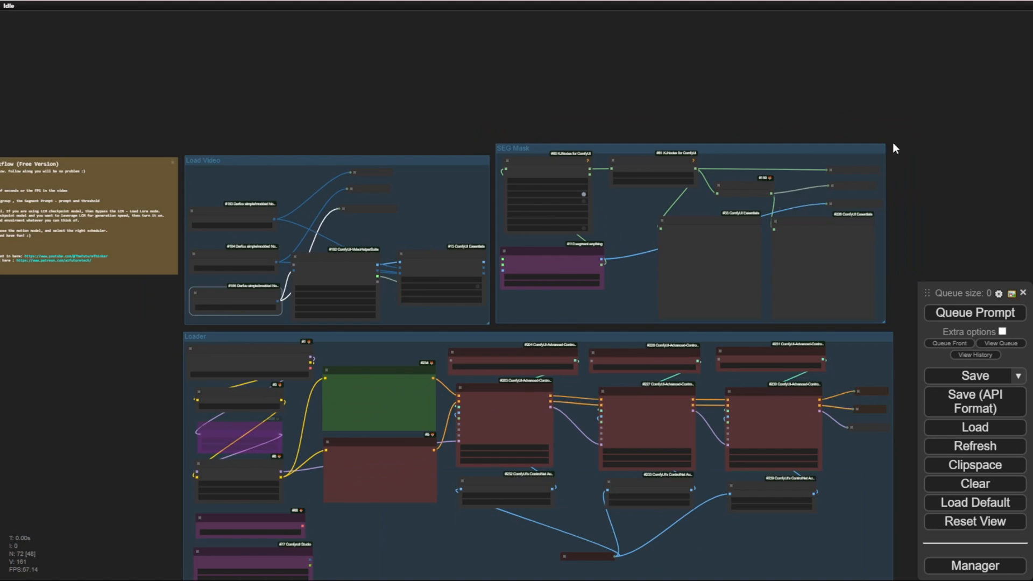
pyautogui.moveTo(893, 144); pyautogui.dragTo(829, 10)
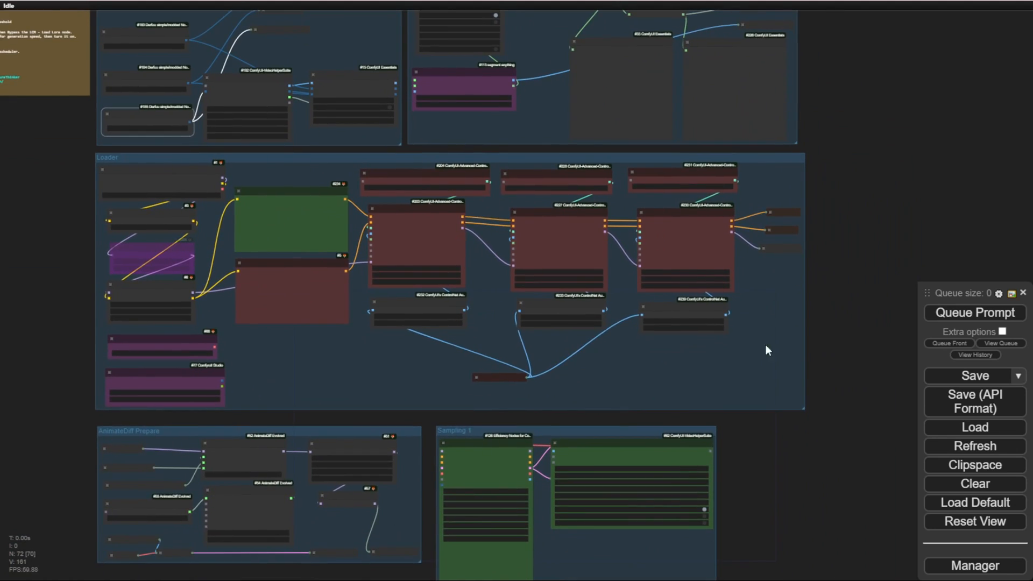
pyautogui.scroll(2, 288, 281)
pyautogui.scroll(8, 320, 141)
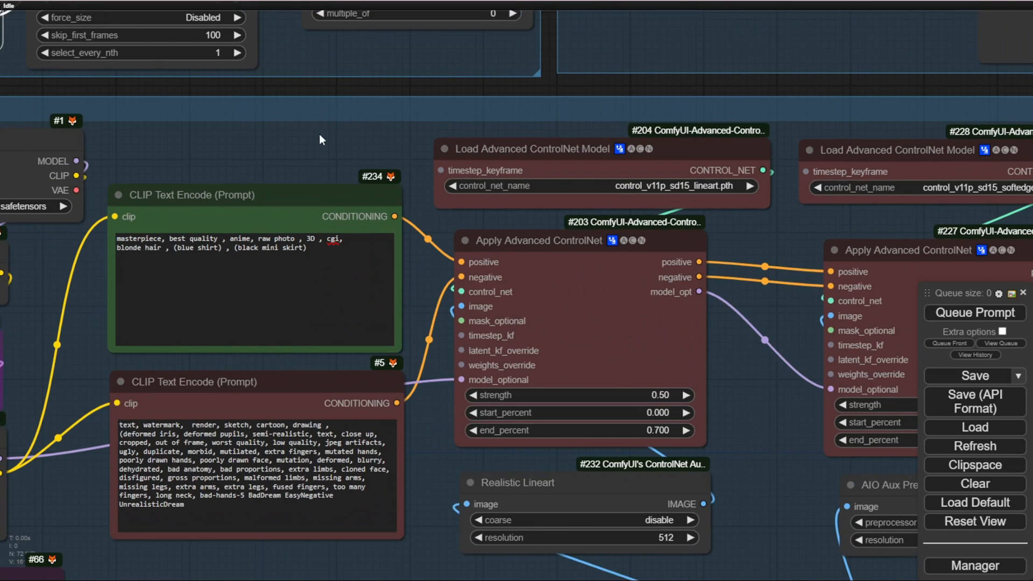
pyautogui.scroll(2, 316, 205)
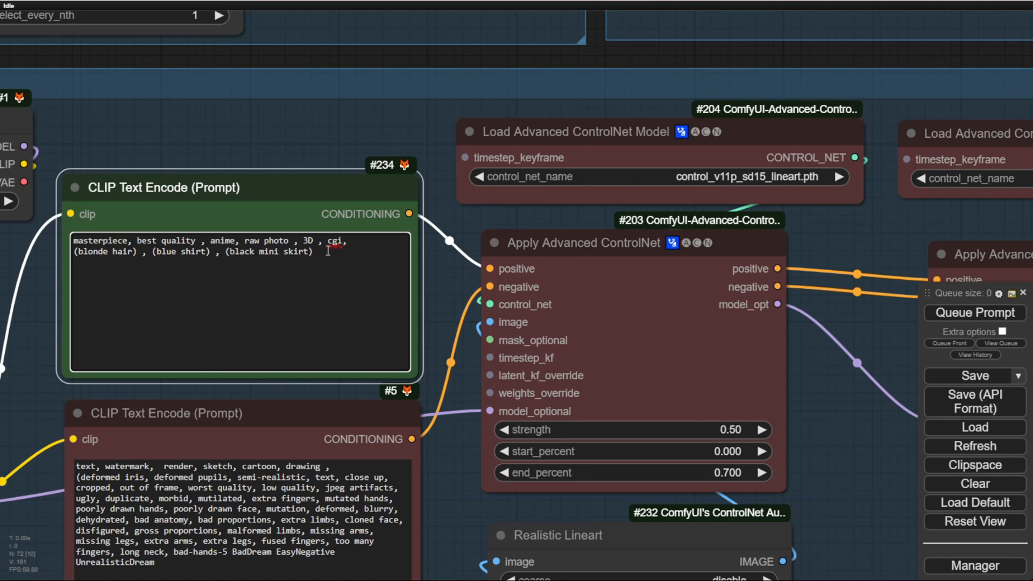
# Step: Set the Load Video group's Width value to 512 and Height value to 960
pyautogui.scroll(-3, 441, 267)
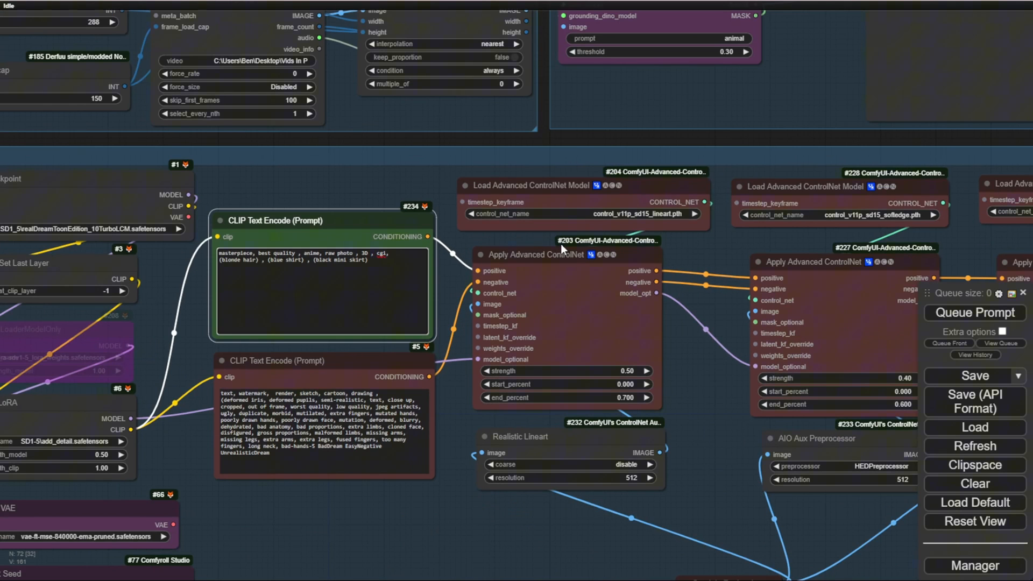
pyautogui.scroll(-3, 561, 244)
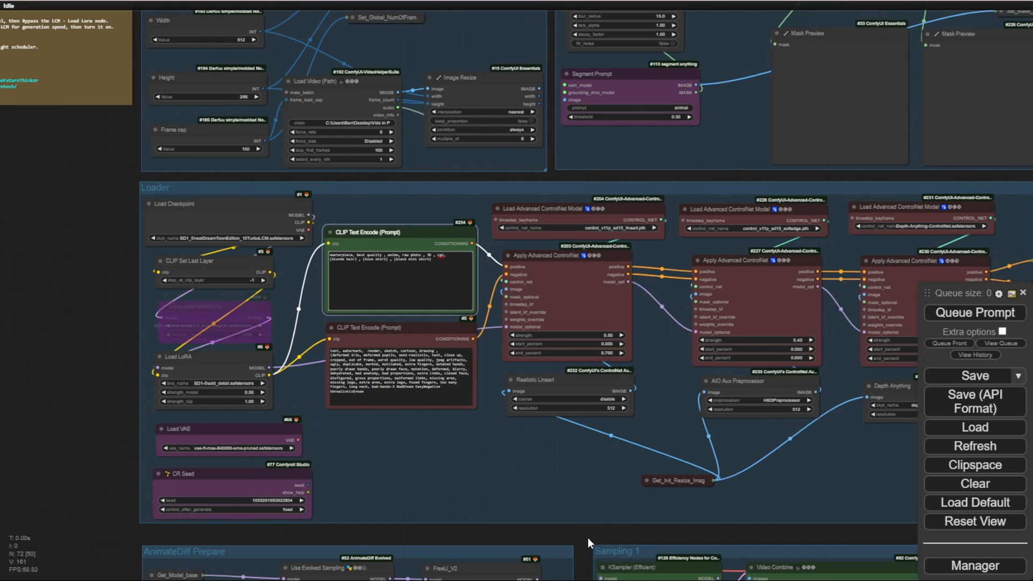
pyautogui.moveTo(123, 155); pyautogui.dragTo(253, 422)
pyautogui.scroll(5, 361, 338)
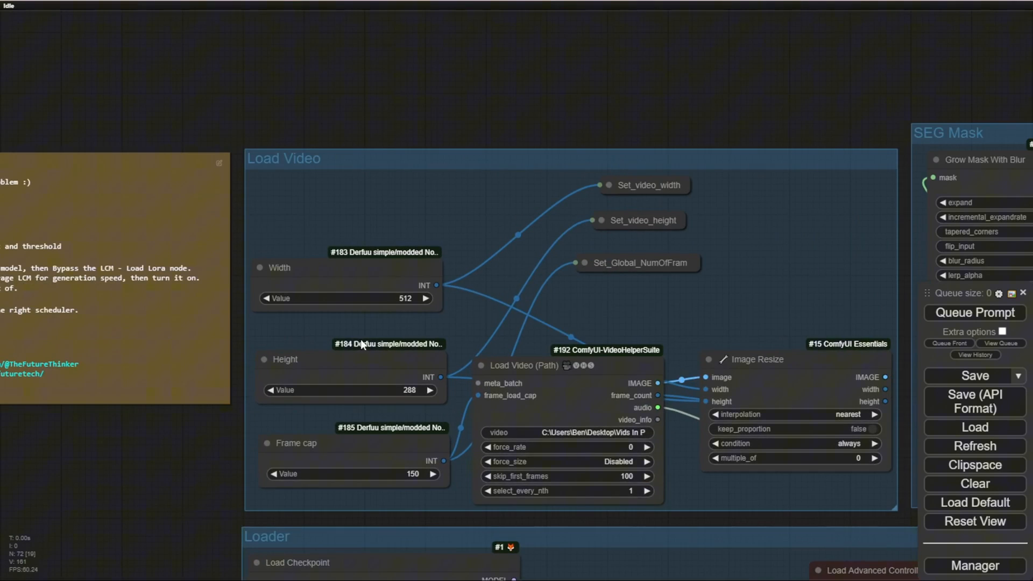
pyautogui.click(397, 285)
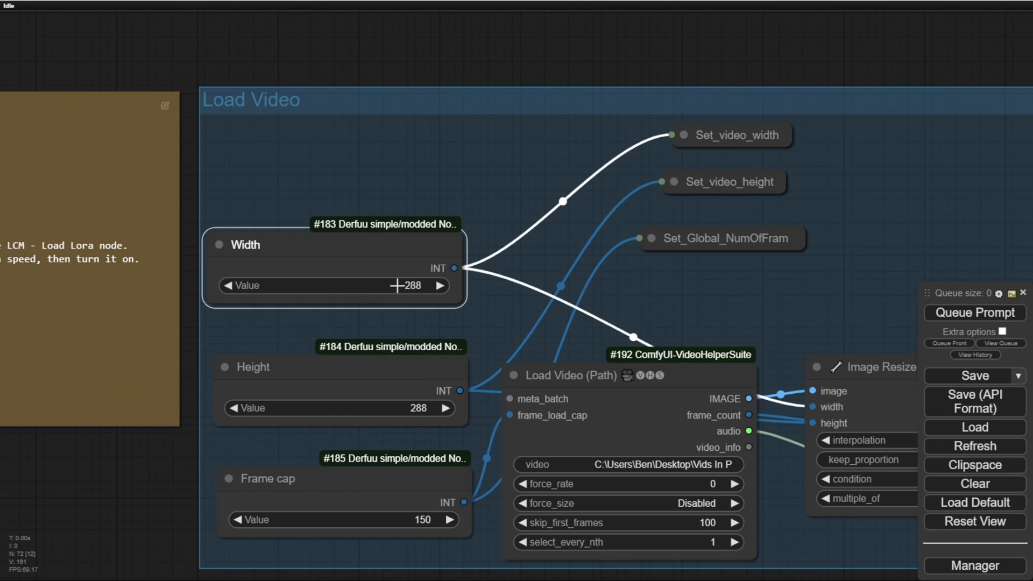
pyautogui.click(370, 412)
pyautogui.write('960')
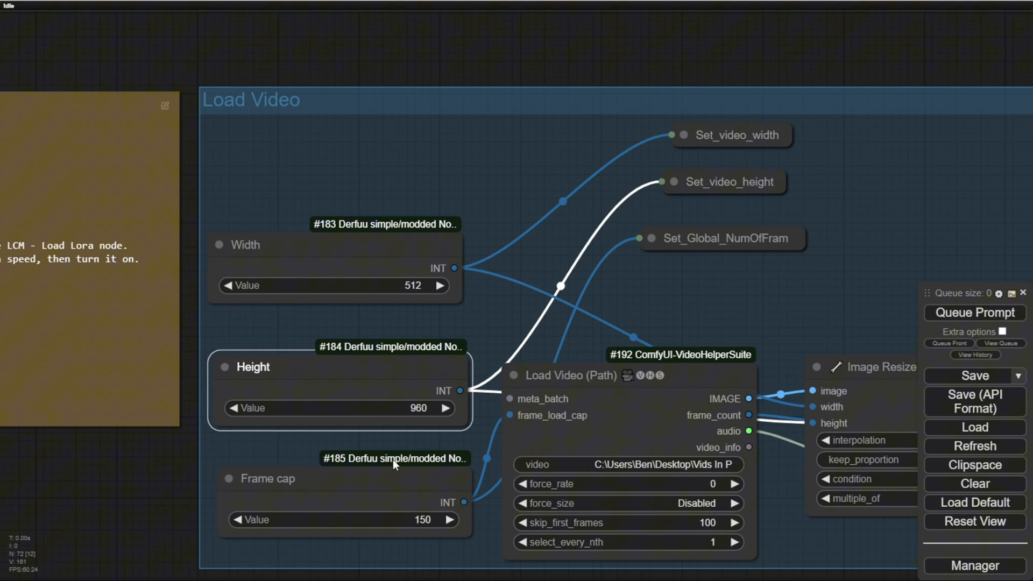
# Step: Queue the workflow for generation and inspect the resulting video in the Sampling 1 group's Video Combine preview
pyautogui.scroll(-7, 389, 430)
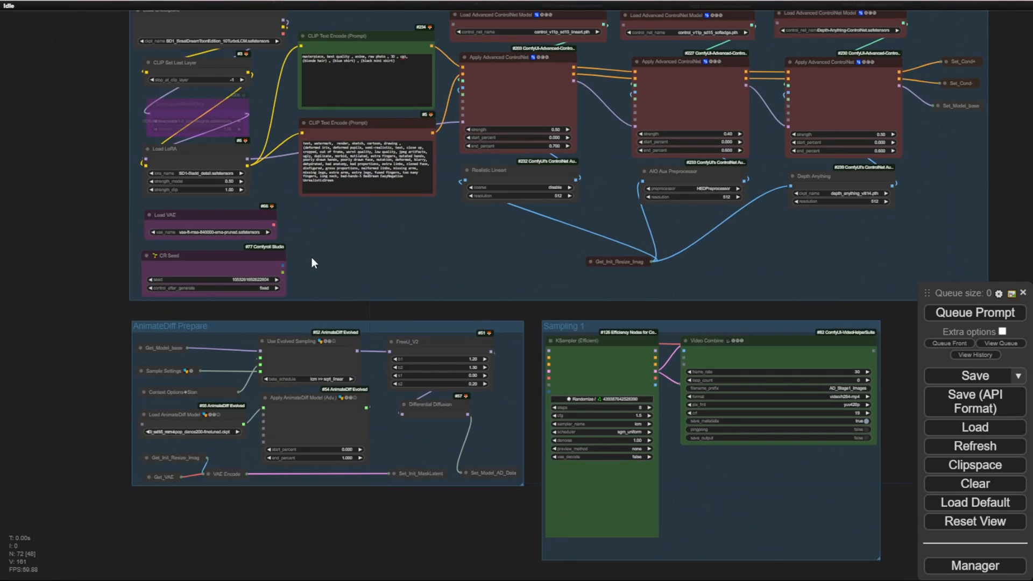
pyautogui.click(975, 314)
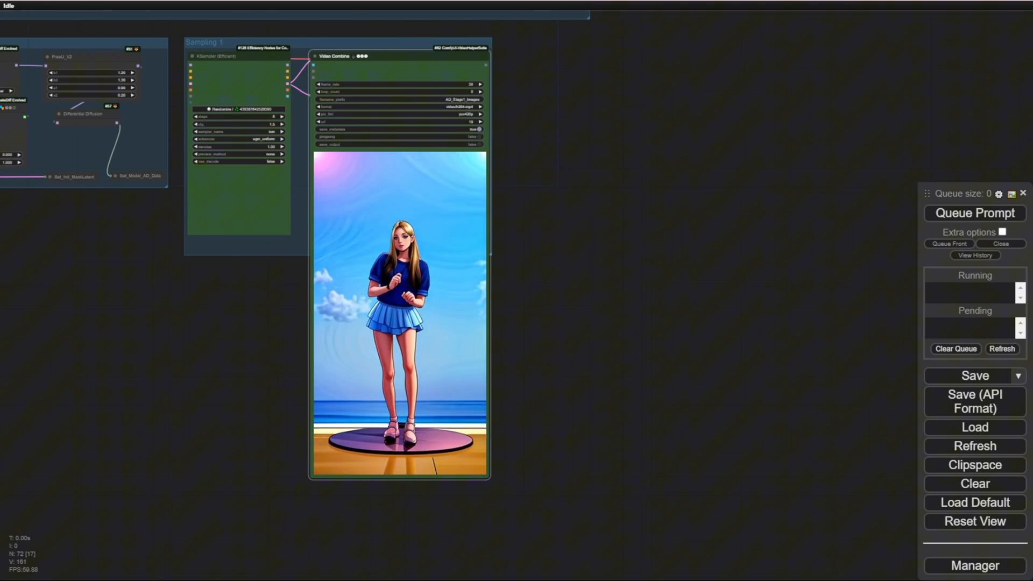
pyautogui.moveTo(301, 321); pyautogui.dragTo(369, 323)
pyautogui.scroll(3, 369, 322)
pyautogui.scroll(-1, 369, 323)
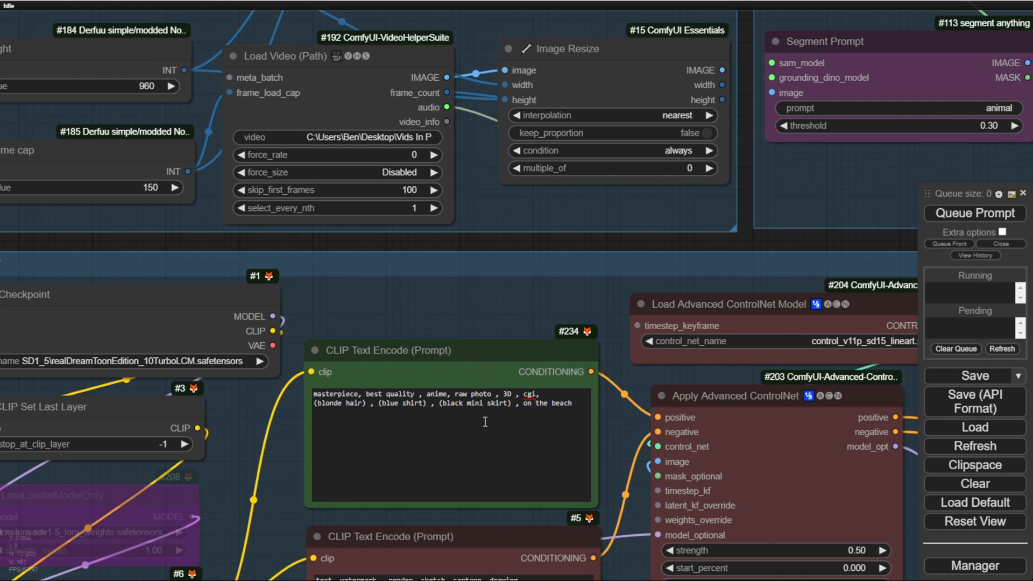
# Step: Highlight the "(blue shirt)" term in the positive CLIP Text Encode prompt to compare it with the generated outfit
pyautogui.scroll(2, 511, 324)
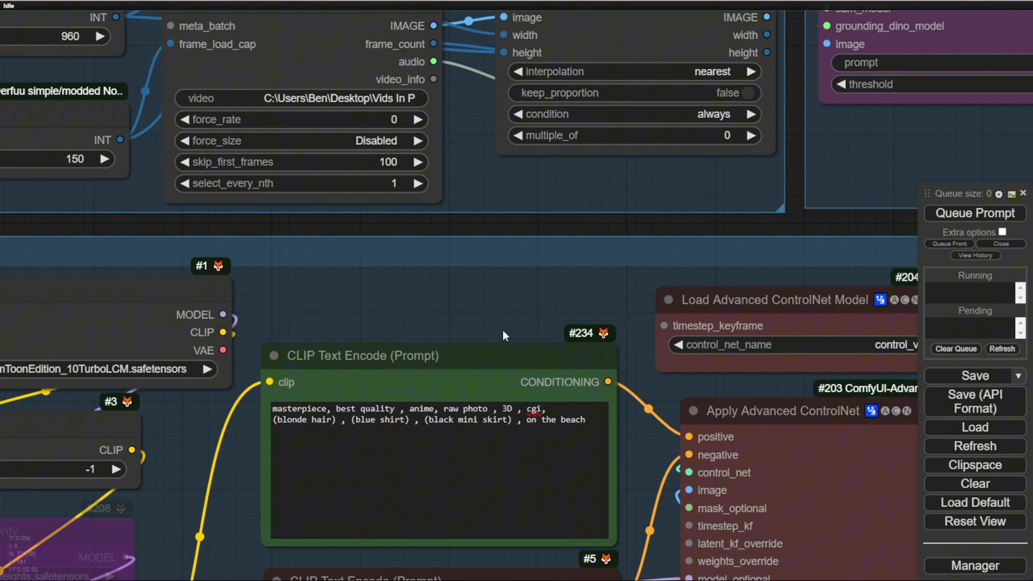
pyautogui.moveTo(420, 423); pyautogui.dragTo(353, 420)
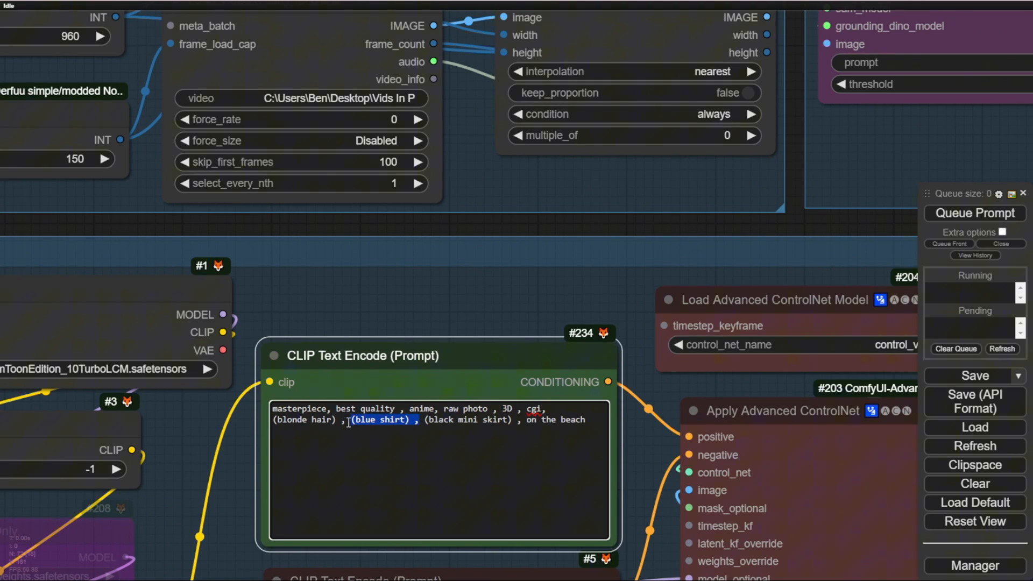
pyautogui.click(343, 422)
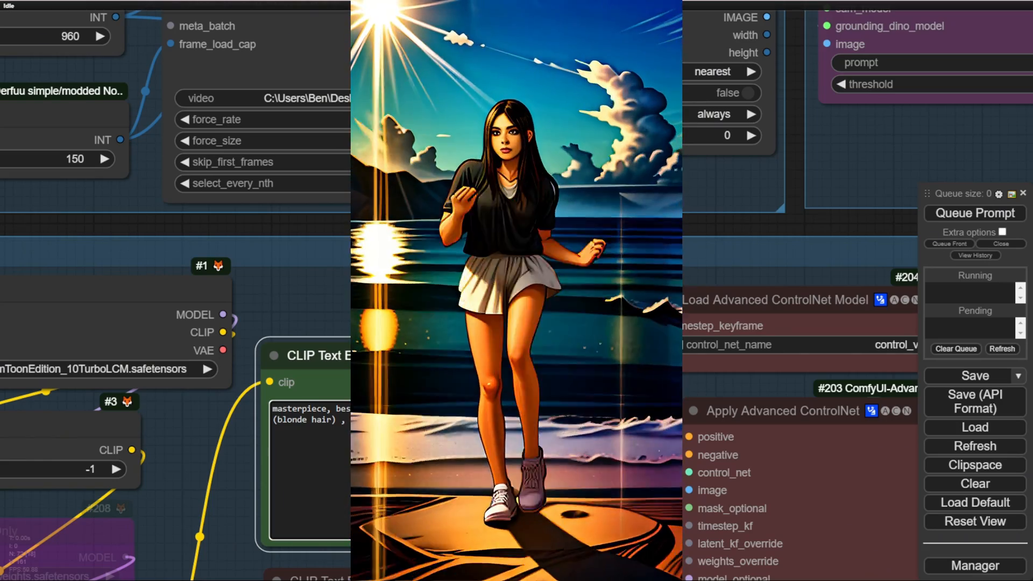
# Step: Look over the free workflow's Loader and AnimateDiff Prepare groups and the full version's overall node layout
pyautogui.scroll(-8, 461, 300)
pyautogui.moveTo(108, 483); pyautogui.dragTo(11, 191)
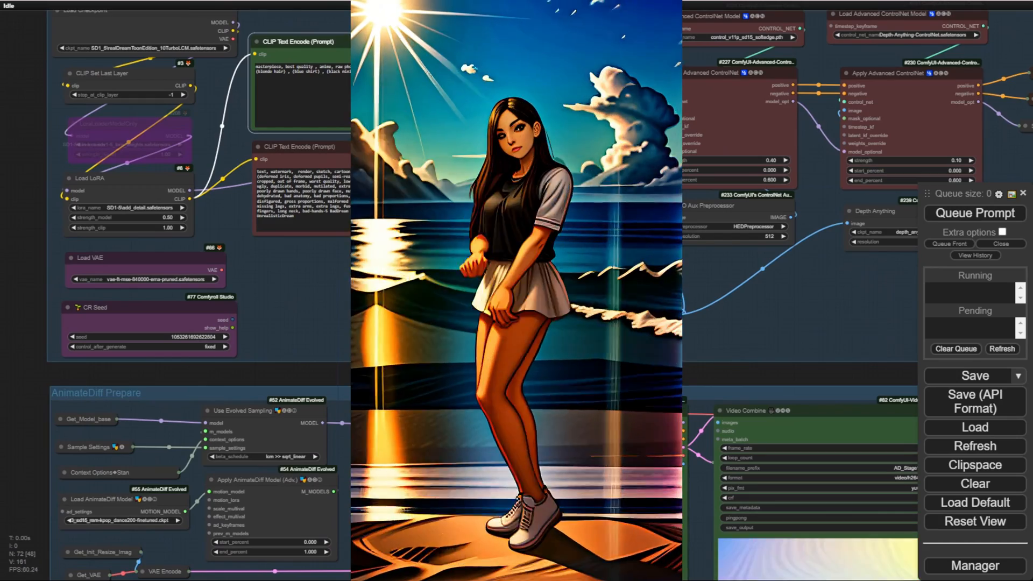
pyautogui.moveTo(603, 372); pyautogui.dragTo(341, 256)
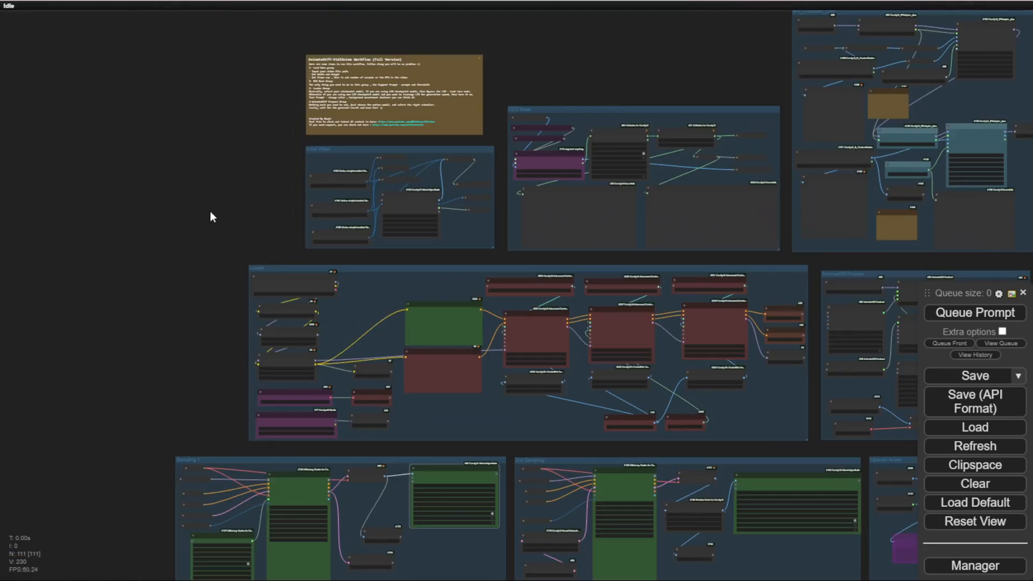
pyautogui.scroll(-3, 210, 211)
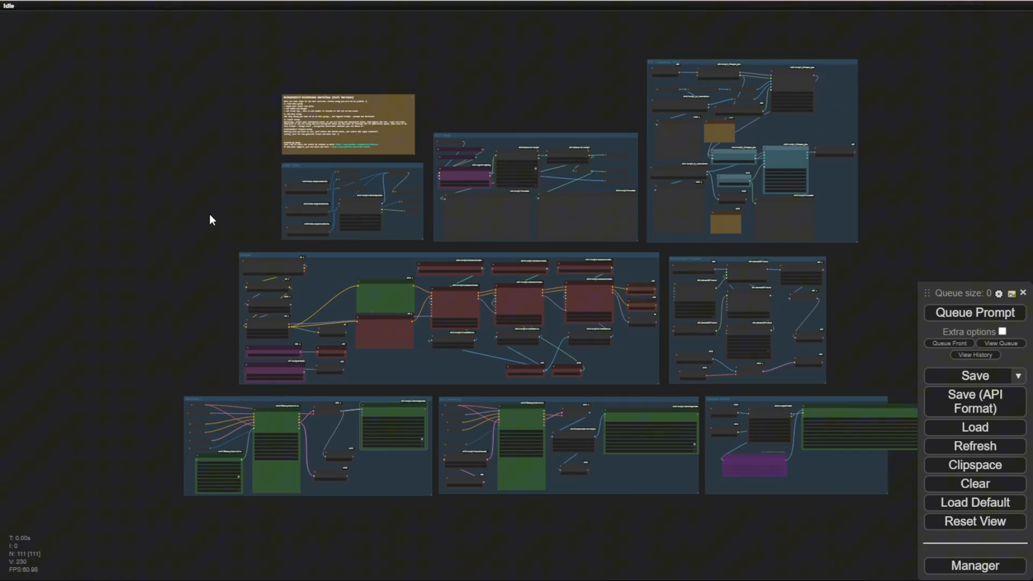
pyautogui.moveTo(210, 218); pyautogui.dragTo(108, 240)
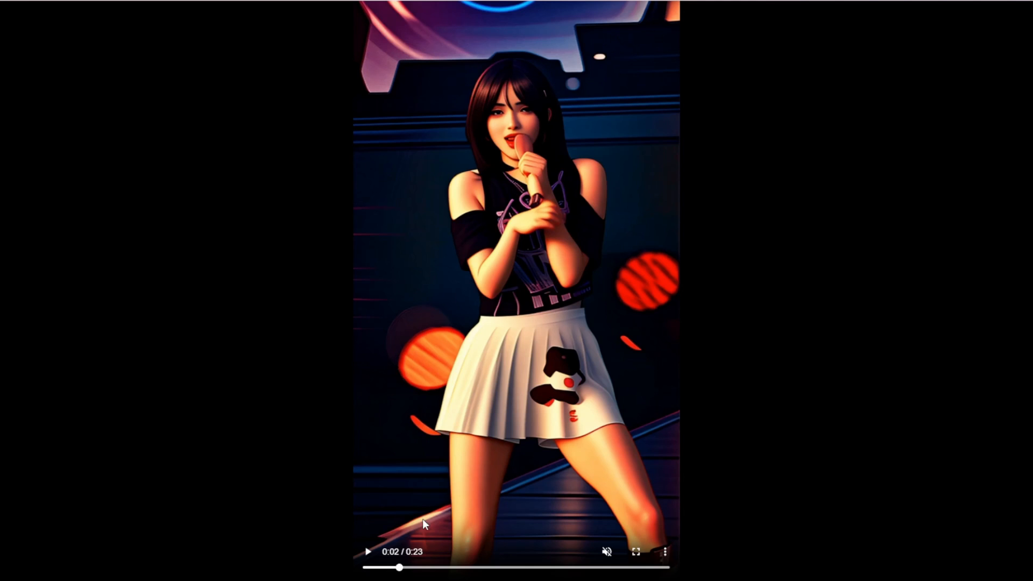
# Step: Check the singer video at about 0:08 and 0:15, and pause the blonde dancer result at about 0:02
pyautogui.moveTo(464, 569); pyautogui.dragTo(476, 568)
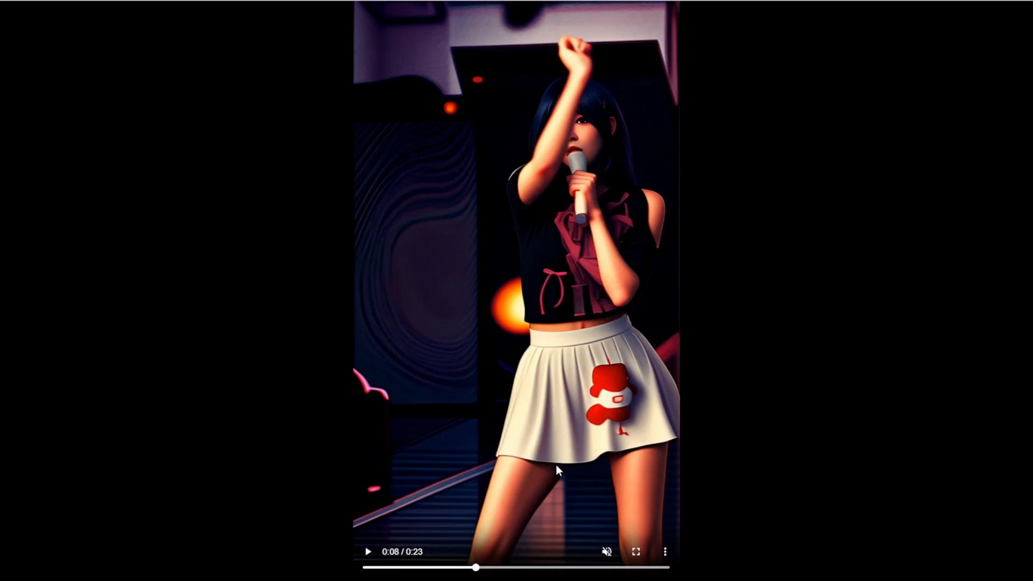
pyautogui.click(562, 569)
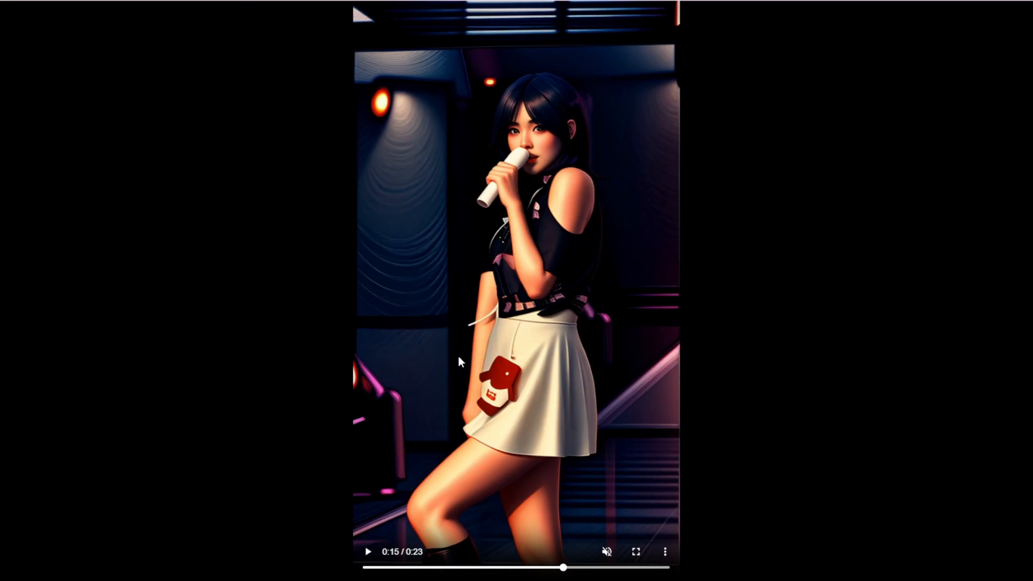
pyautogui.click(367, 552)
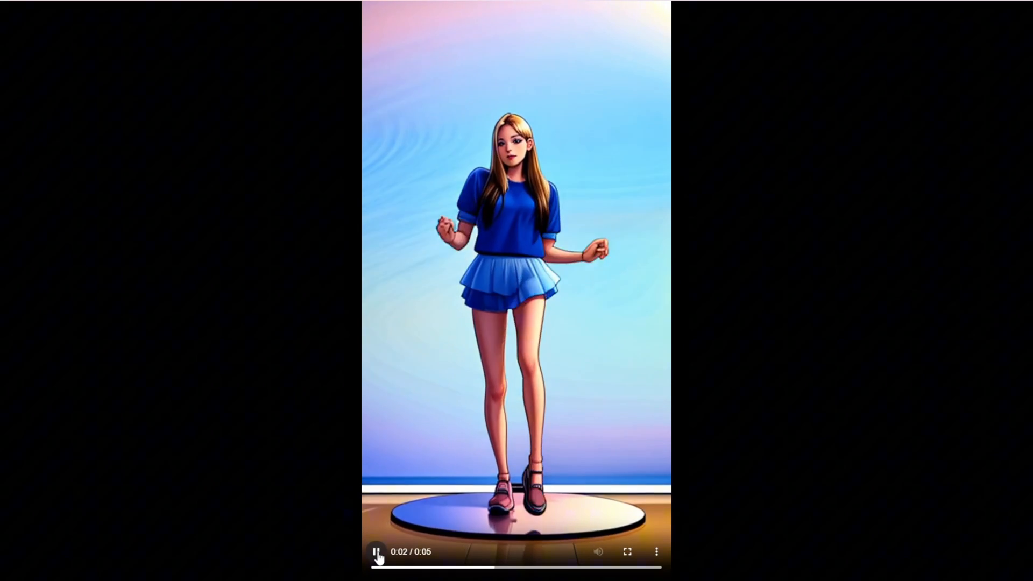
pyautogui.click(376, 554)
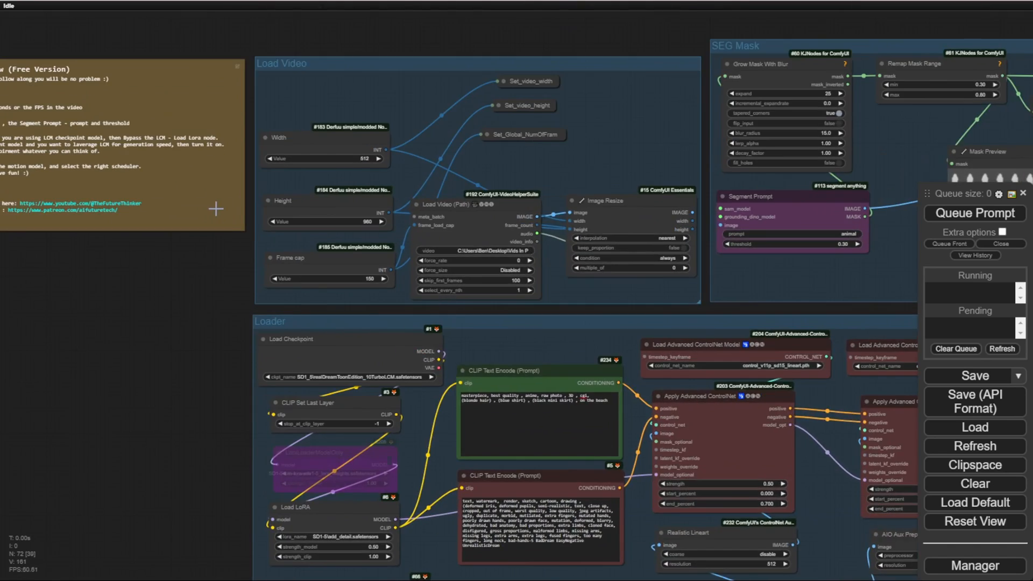
# Step: Switch to Discord, enlarge the orange-haired portrait video among the /animate results and browse the following ones
pyautogui.scroll(10, 212, 212)
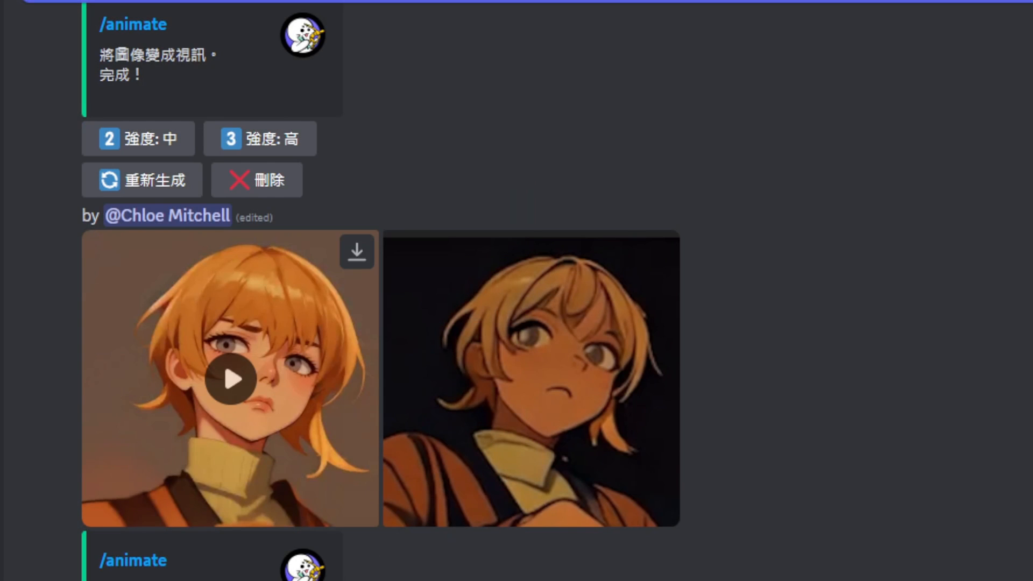
pyautogui.click(249, 391)
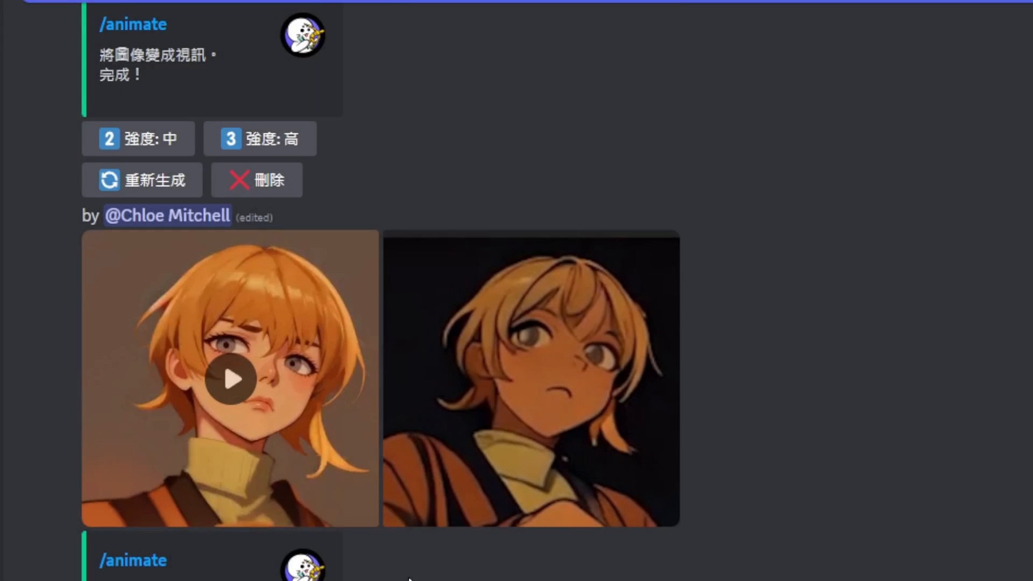
pyautogui.scroll(-15, 398, 575)
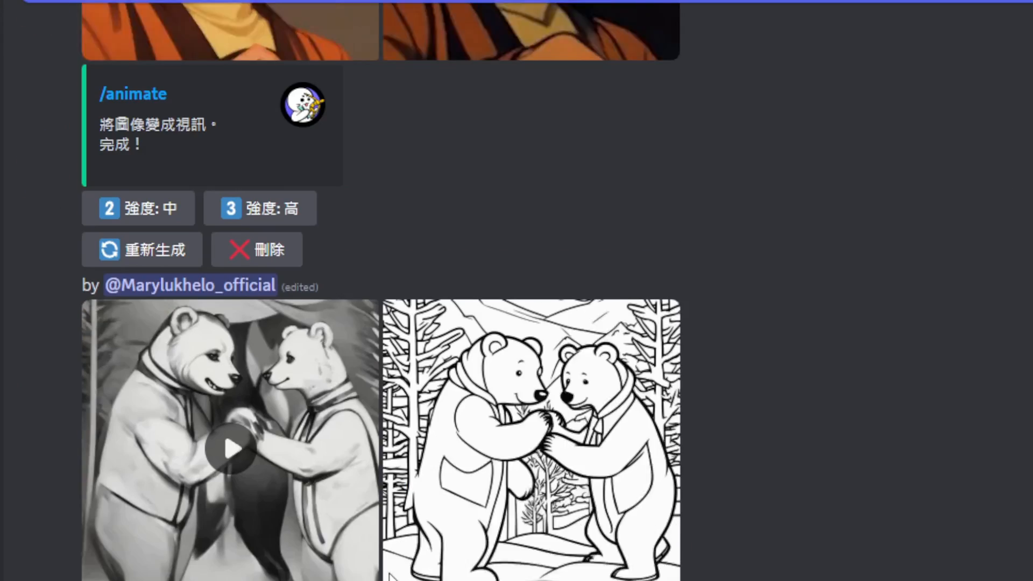
pyautogui.scroll(-10, 392, 575)
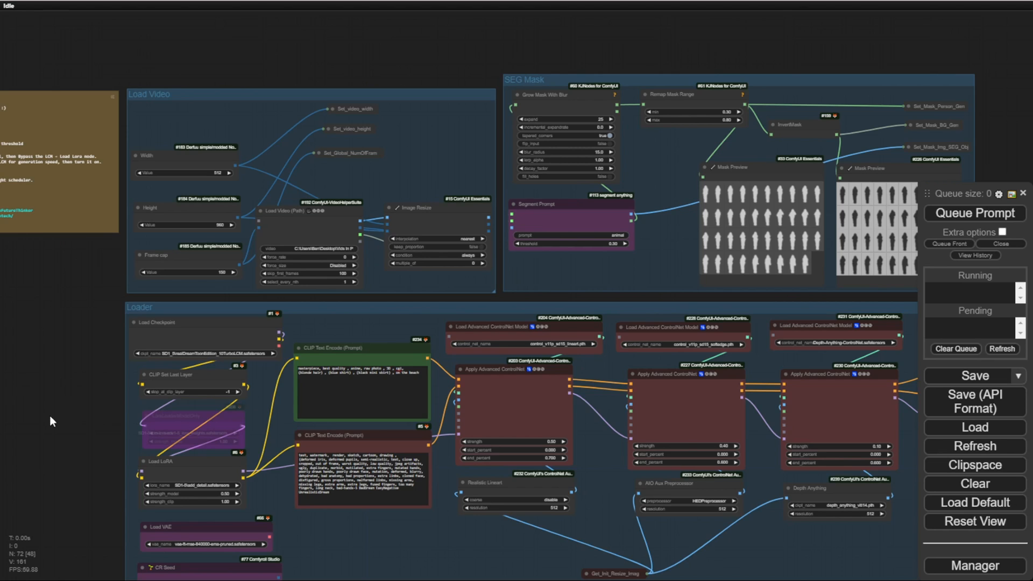
pyautogui.moveTo(49, 416); pyautogui.dragTo(16, 141)
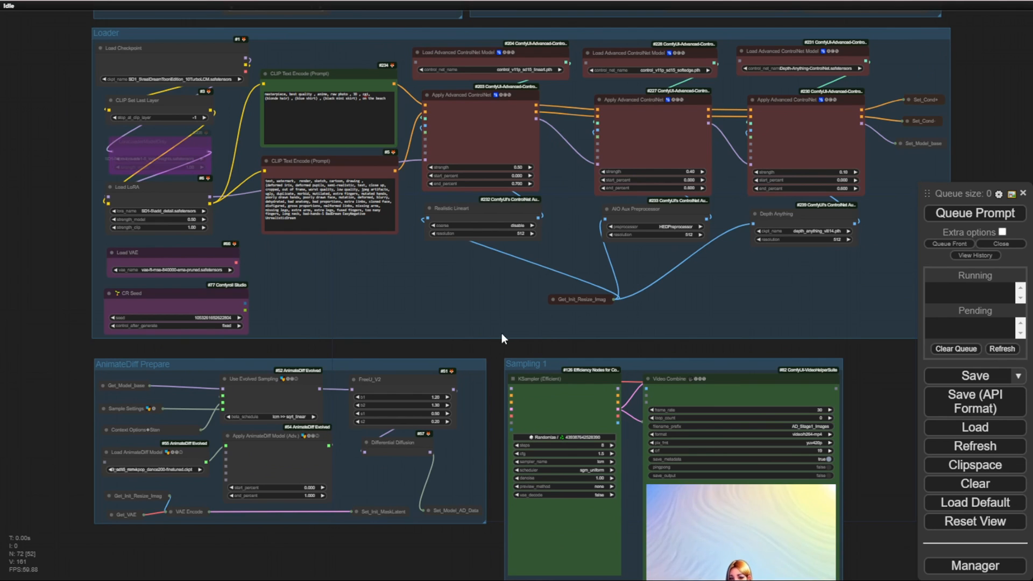
pyautogui.moveTo(867, 407); pyautogui.dragTo(782, 178)
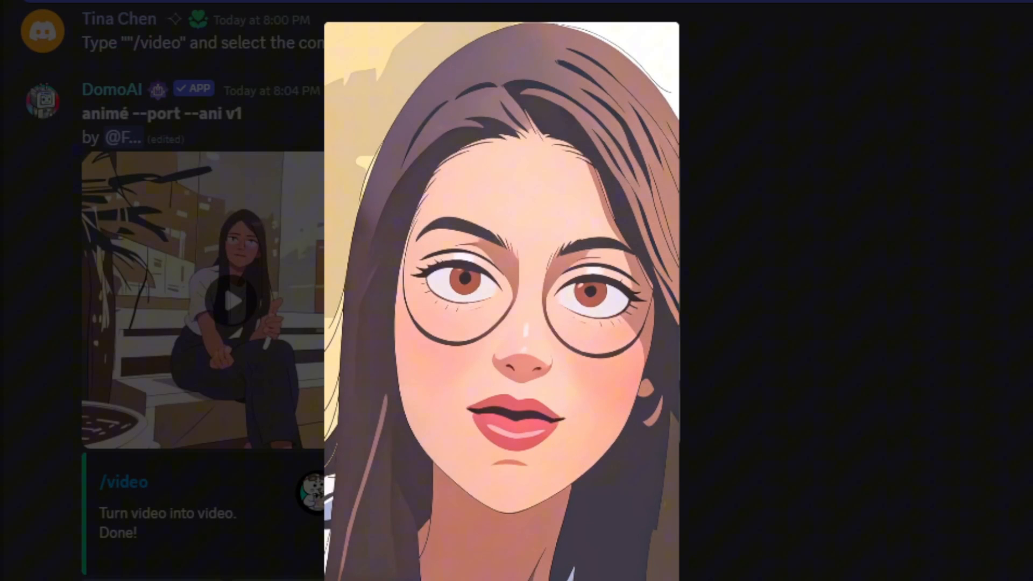
# Step: Close the enlarged anime video in Discord and browse DomoAI's /video results beside their source clips
pyautogui.click(861, 256)
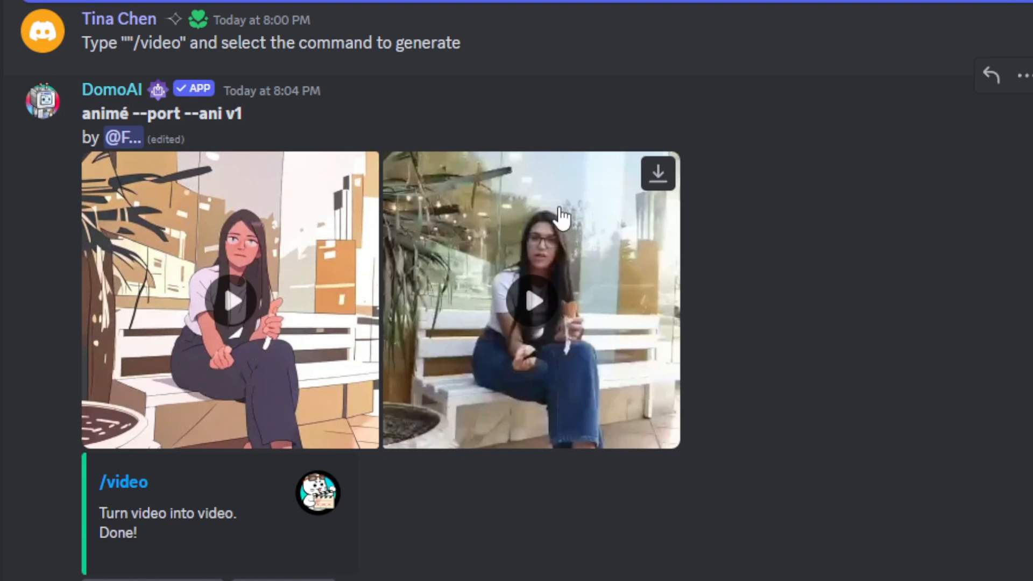
pyautogui.scroll(-5, 165, 276)
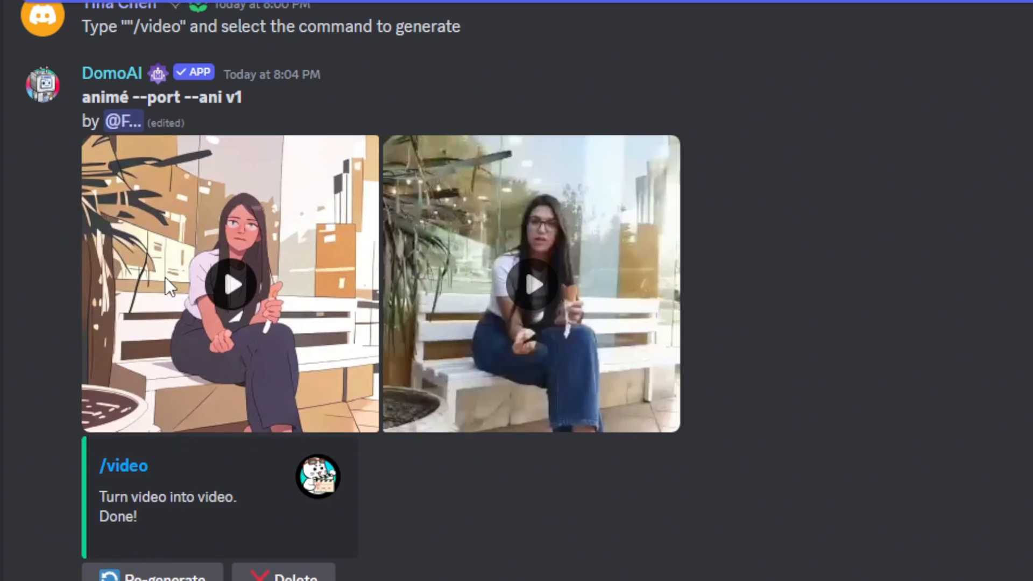
pyautogui.scroll(-12, 183, 377)
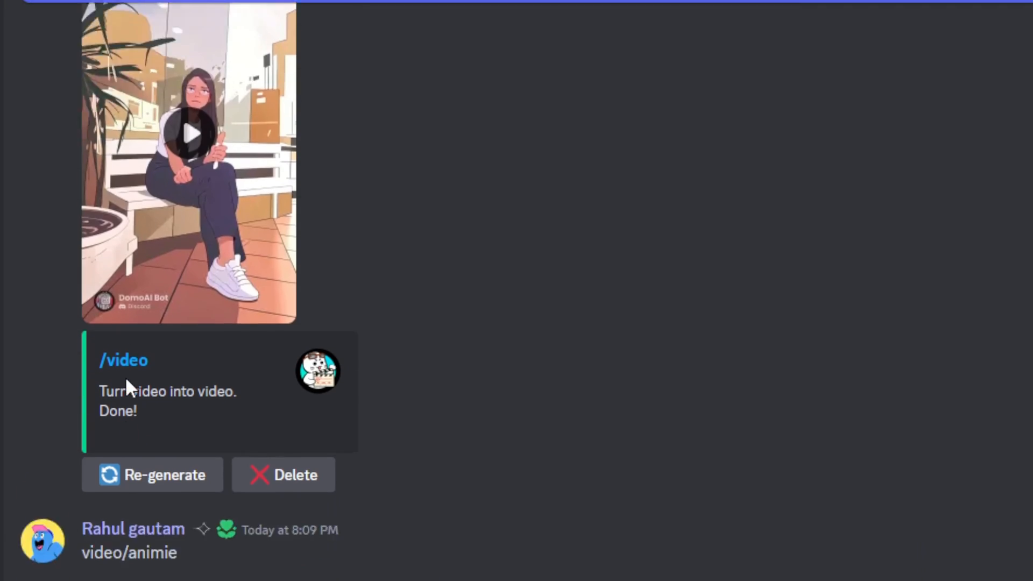
pyautogui.scroll(-6, 135, 377)
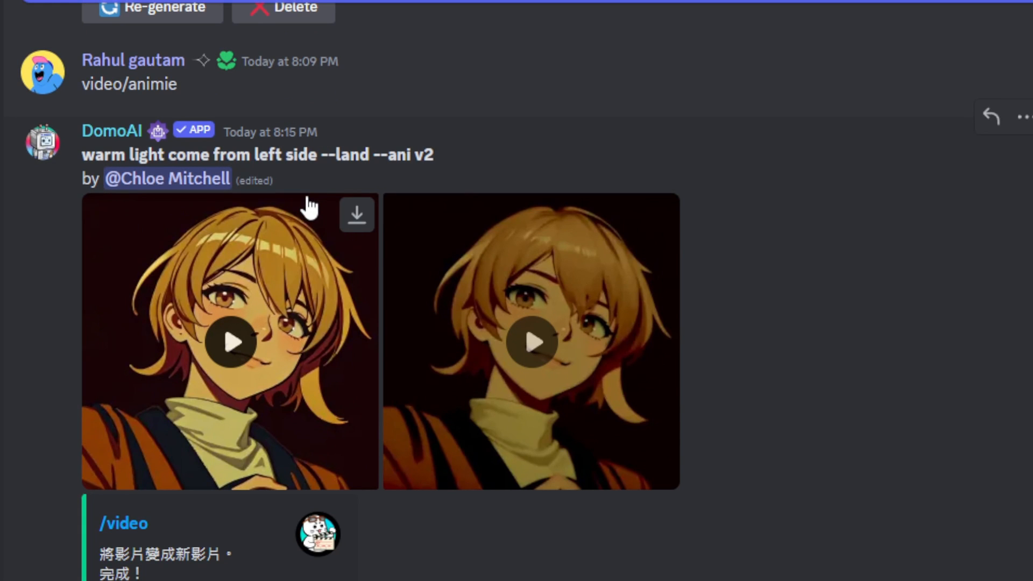
pyautogui.scroll(-4, 301, 220)
pyautogui.scroll(-4, 208, 277)
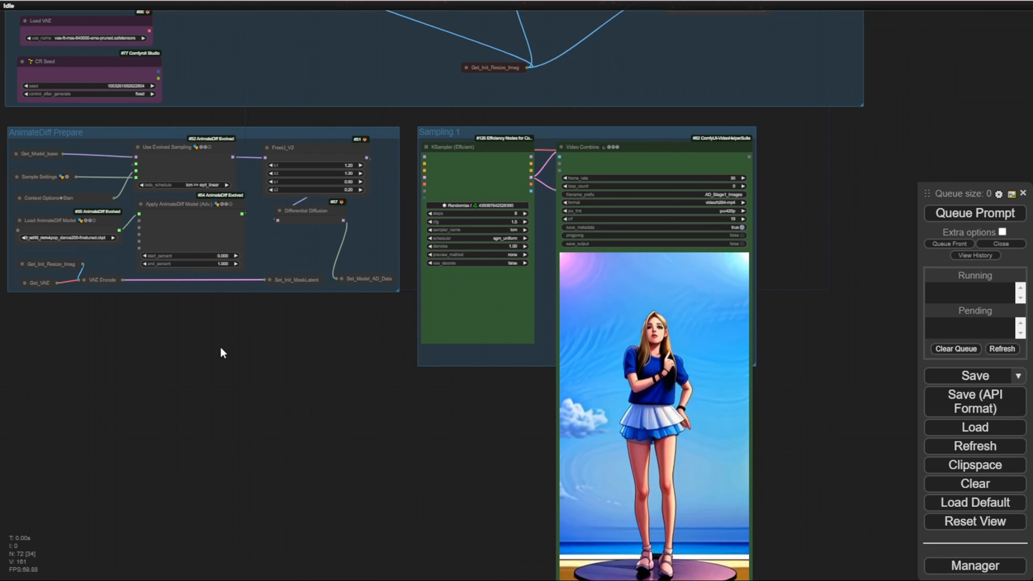
# Step: Examine the free workflow's groups as a whole, from Load Video and SEG Mask to the Sampling 1 video preview
pyautogui.scroll(-3, 404, 428)
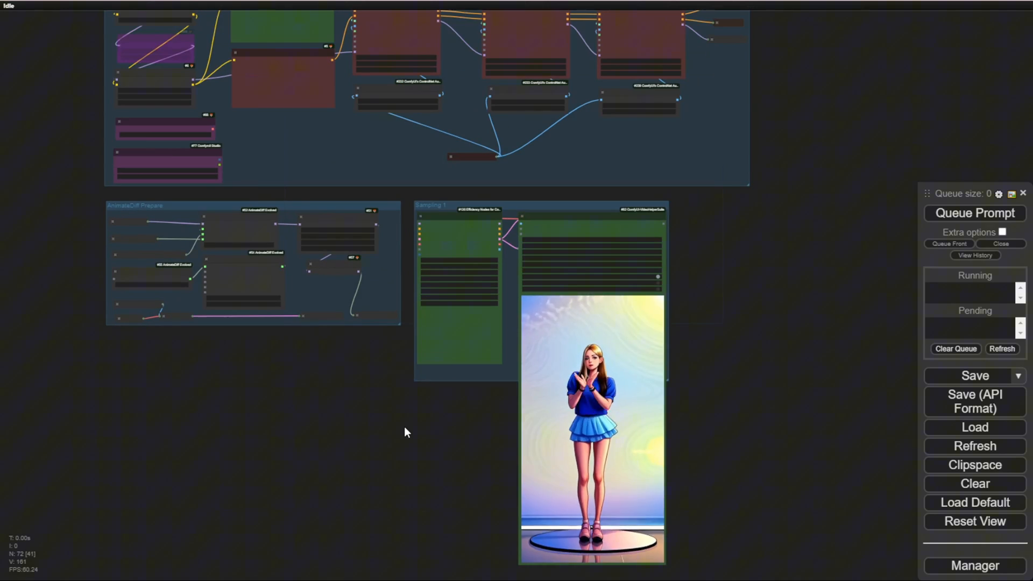
pyautogui.scroll(-3, 405, 427)
pyautogui.scroll(-2, 402, 427)
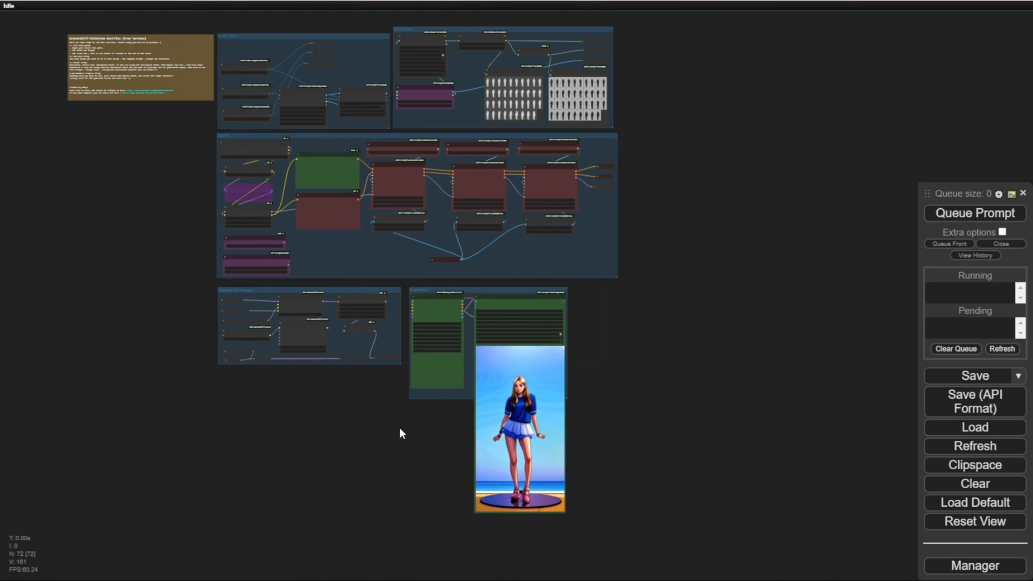
pyautogui.moveTo(399, 427); pyautogui.dragTo(480, 404)
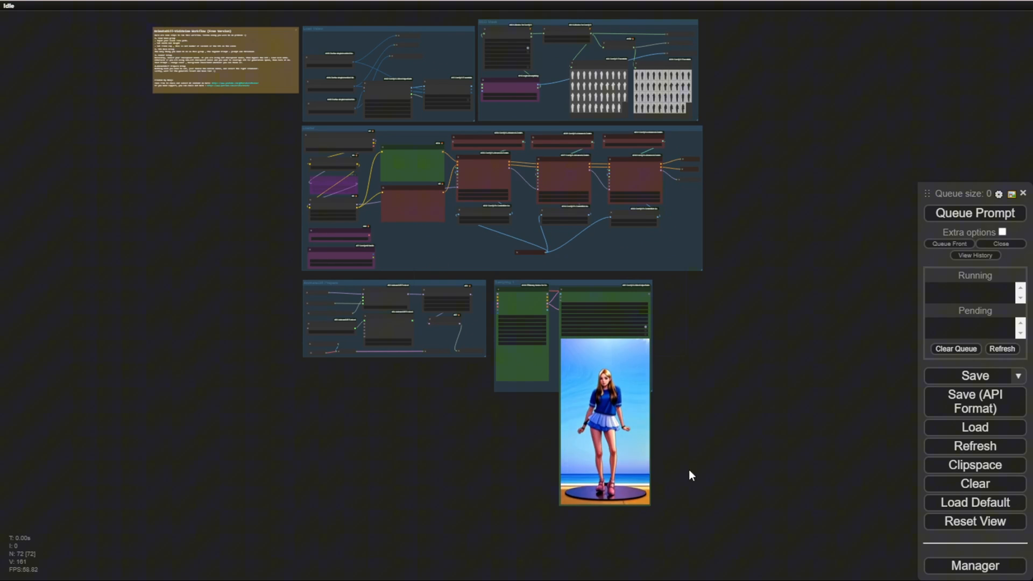
pyautogui.scroll(3, 591, 471)
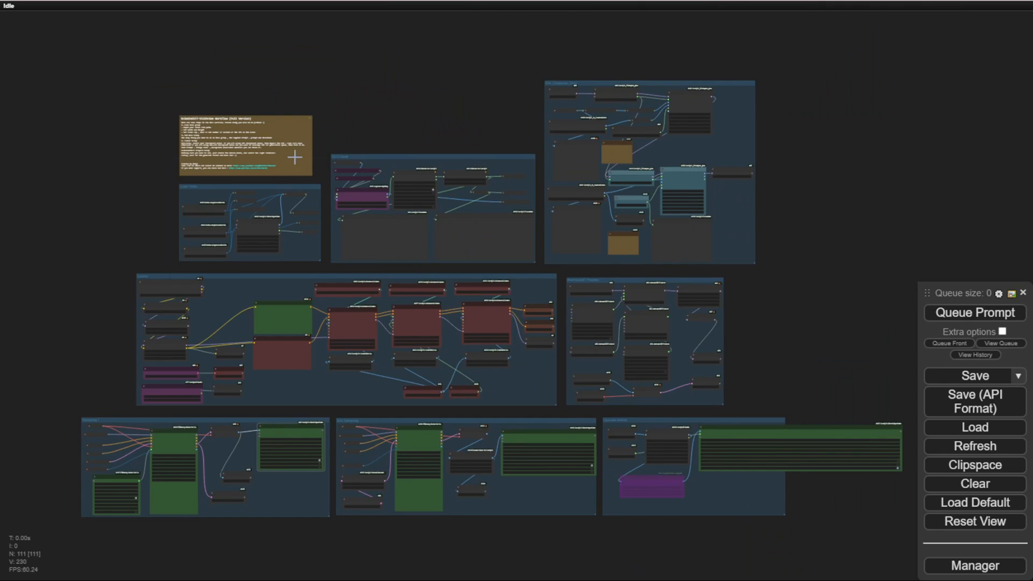
pyautogui.scroll(10, 167, 163)
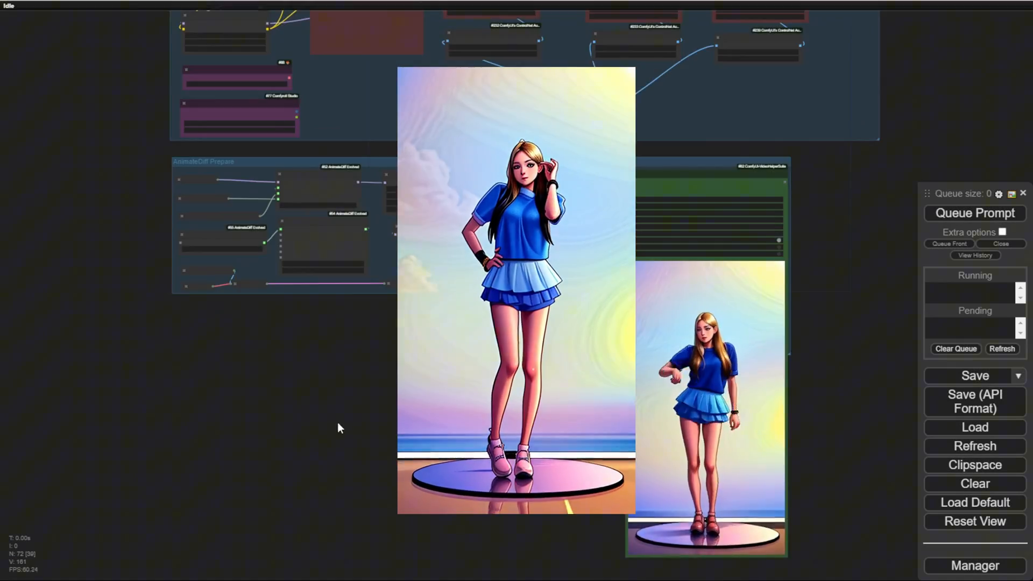
pyautogui.scroll(-3, 368, 538)
pyautogui.scroll(-2, 307, 414)
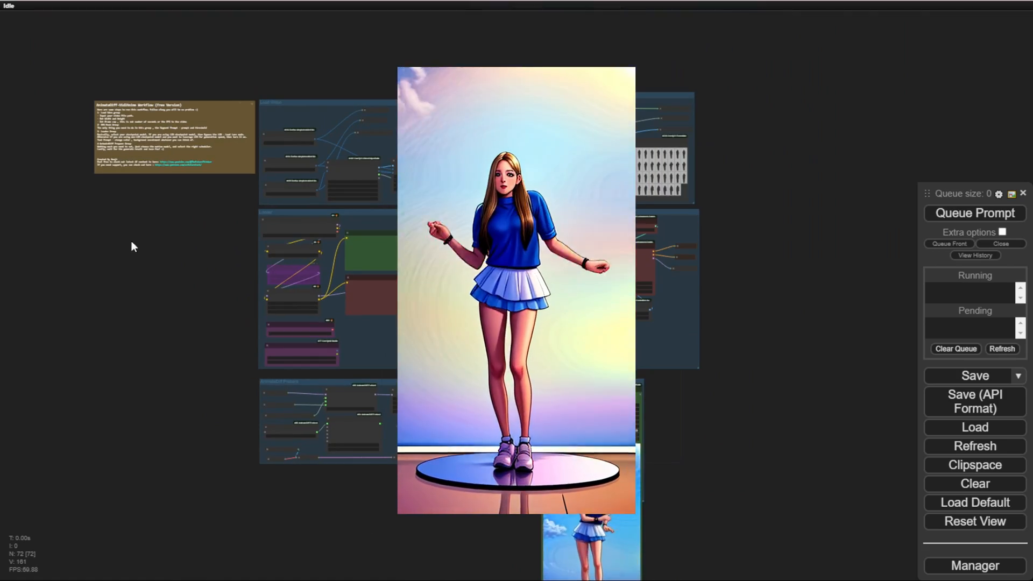
pyautogui.moveTo(131, 246); pyautogui.dragTo(224, 177)
pyautogui.scroll(2, 237, 180)
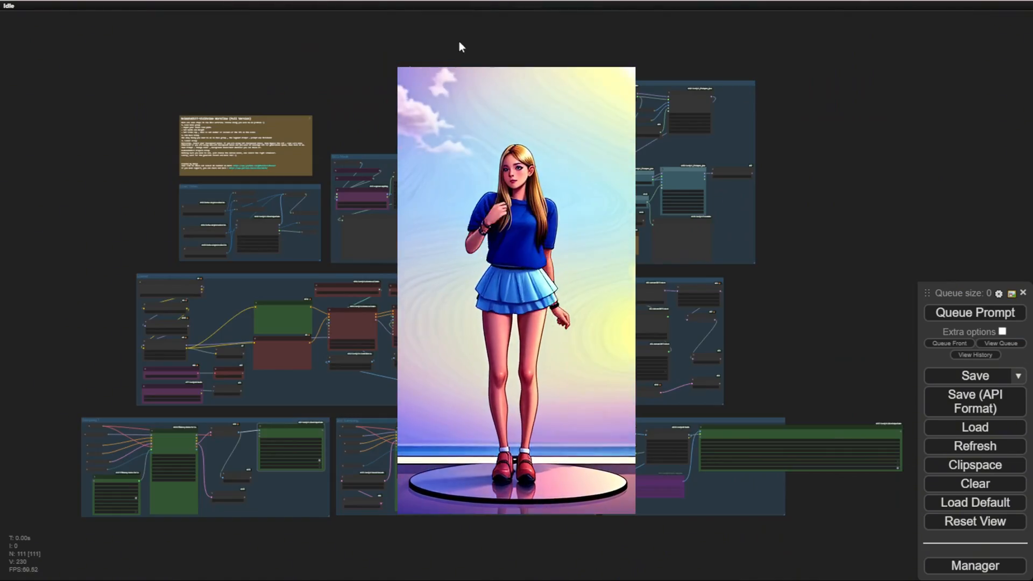
# Step: Examine the full version workflow's instruction note, its Load Video, SEG Mask and Loader groups, and its complete node layout
pyautogui.scroll(5, 164, 174)
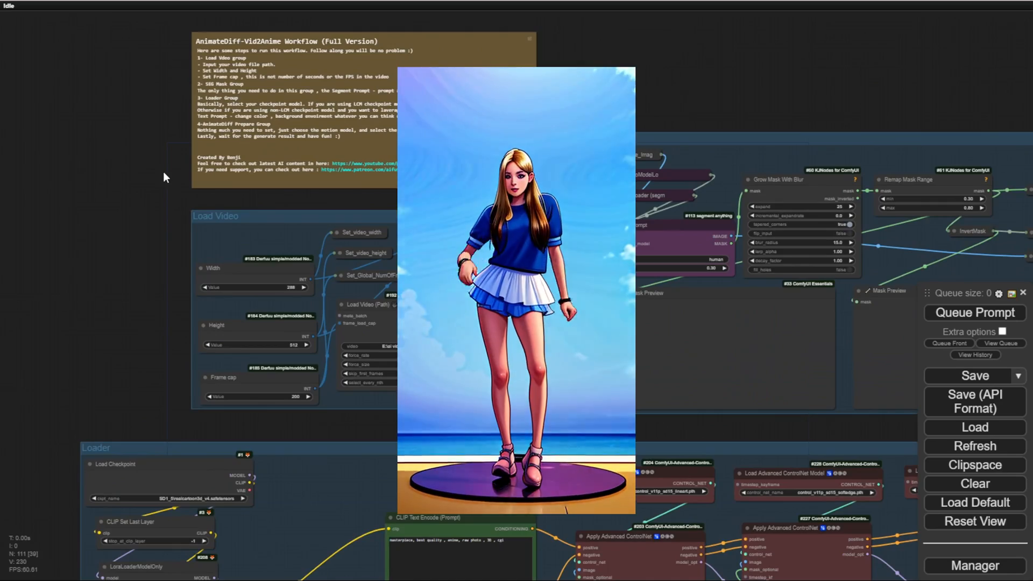
pyautogui.moveTo(642, 86); pyautogui.dragTo(594, 8)
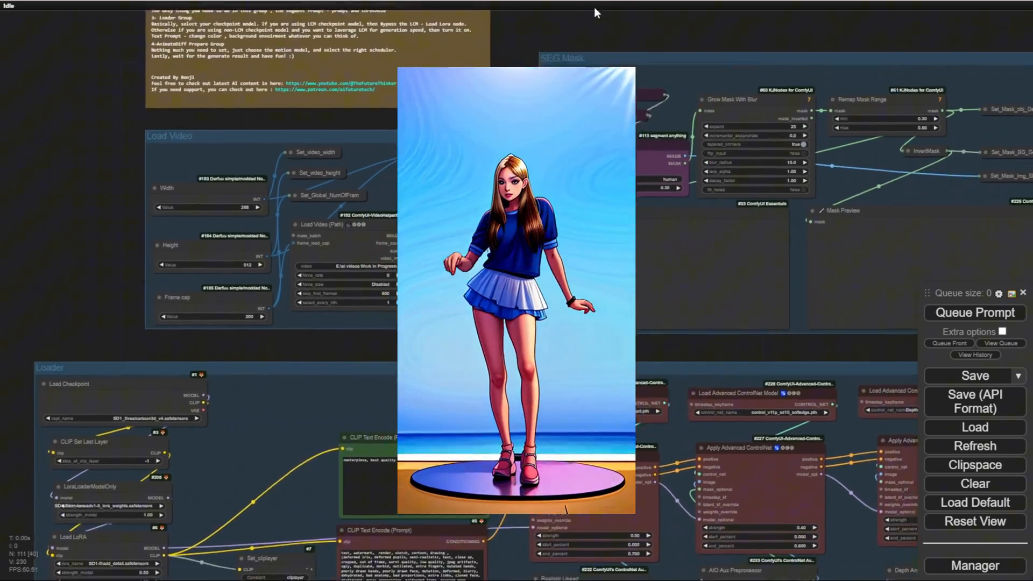
pyautogui.moveTo(756, 14); pyautogui.dragTo(657, 109)
pyautogui.scroll(-2, 660, 108)
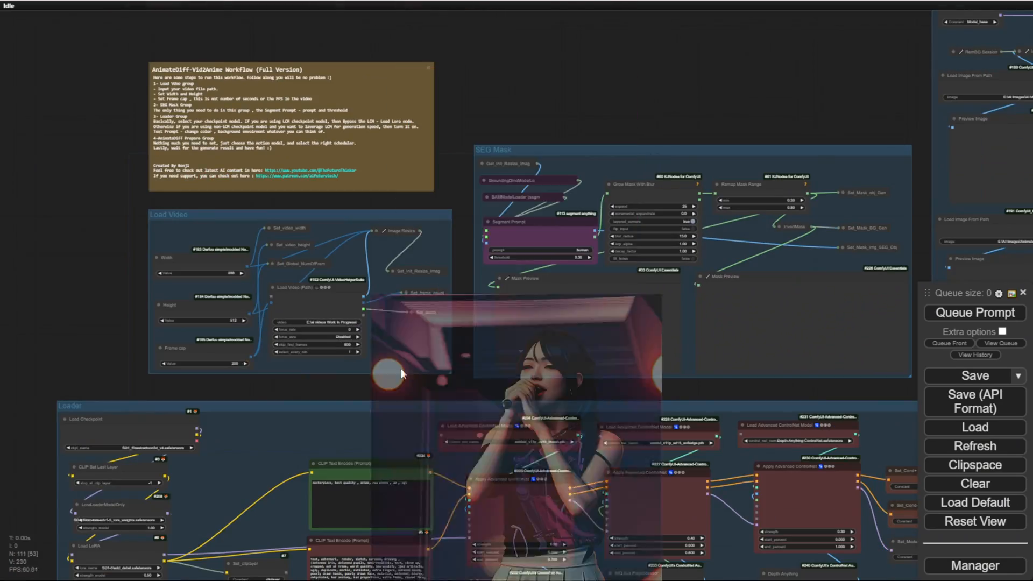
pyautogui.scroll(-3, 387, 369)
pyautogui.moveTo(612, 372); pyautogui.dragTo(588, 83)
pyautogui.scroll(-3, 635, 531)
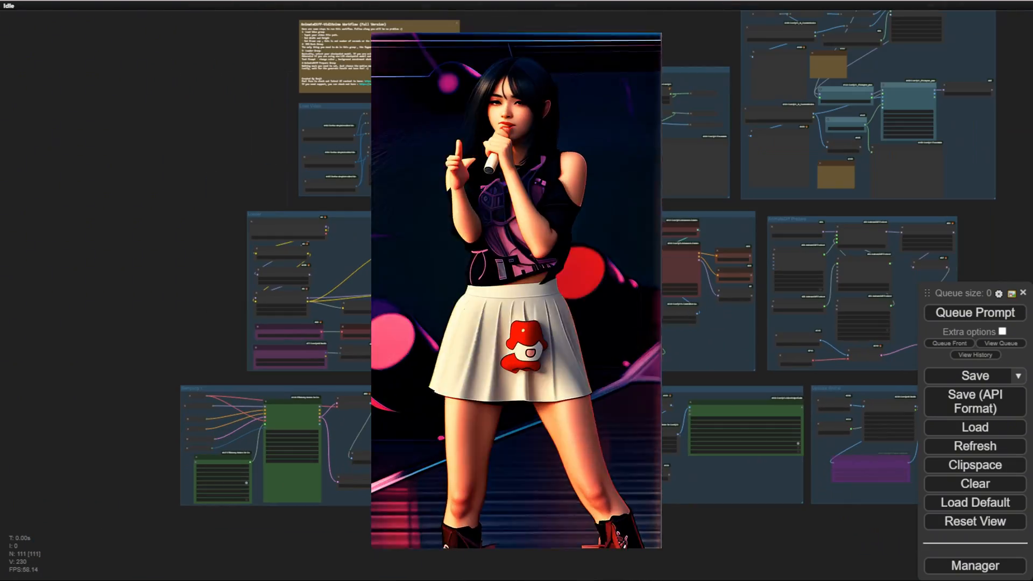